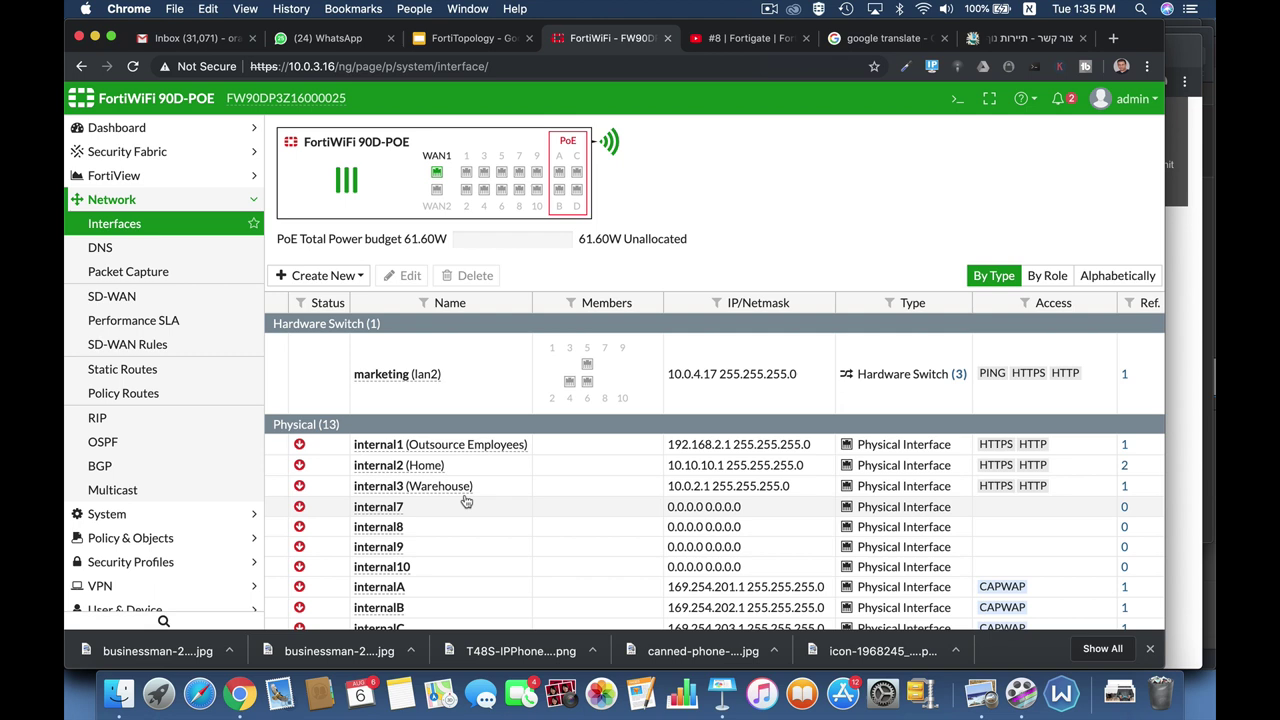
- Create a new VLAN interface named Ipcams on internal3 with VLAN ID 100
{"action": "left_click", "coordinate": [341, 276]}
{"action": "left_click", "coordinate": [335, 296]}
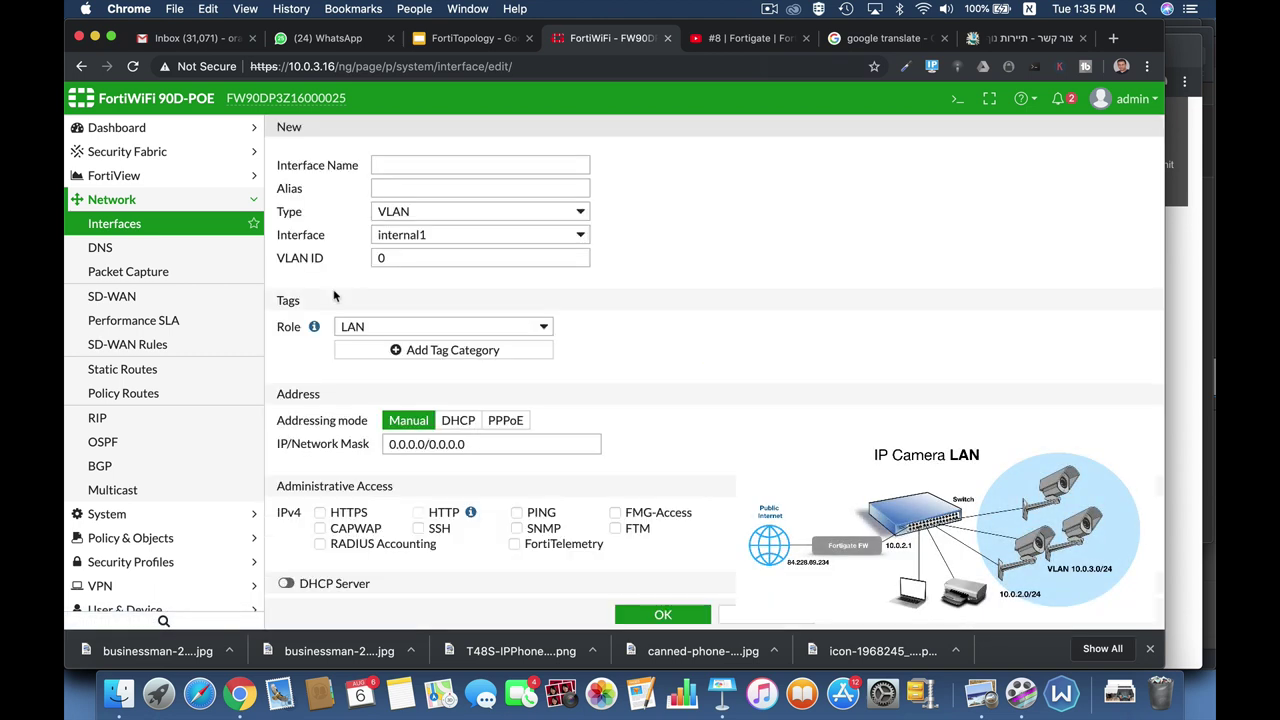
{"action": "left_click", "coordinate": [389, 164]}
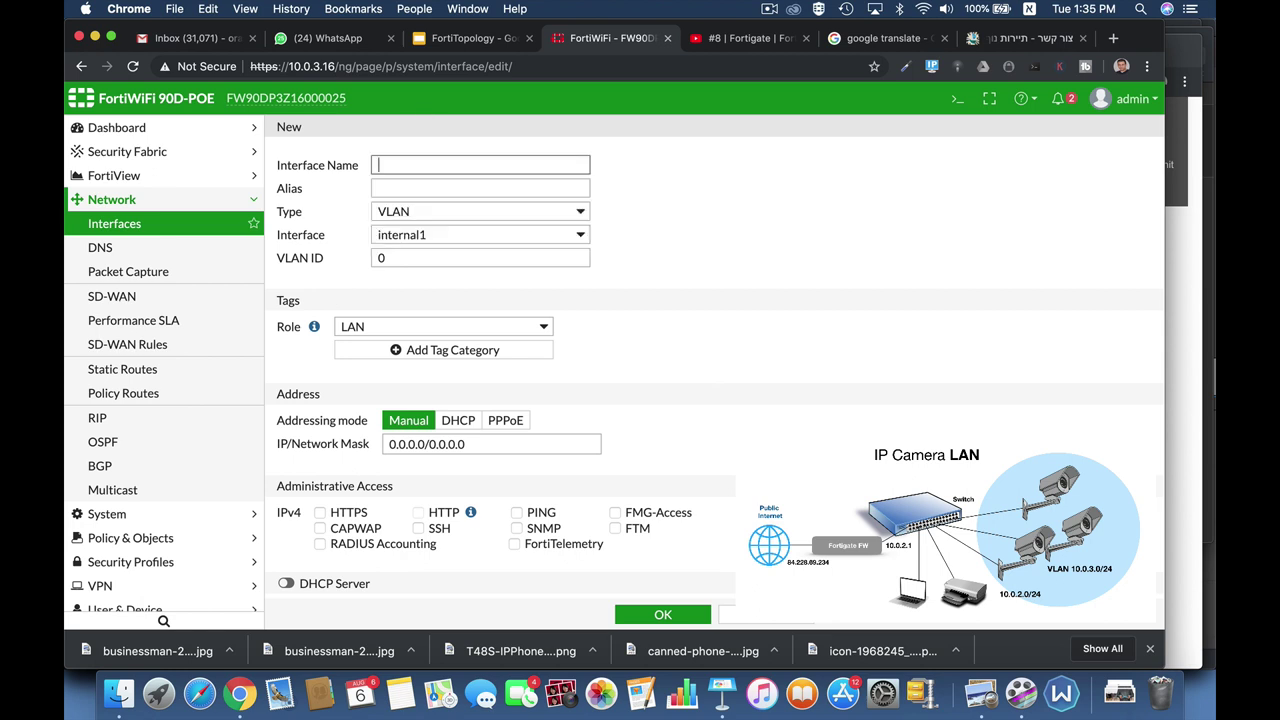
{"action": "type", "text": "Ipcams"}
{"action": "left_click", "coordinate": [429, 240]}
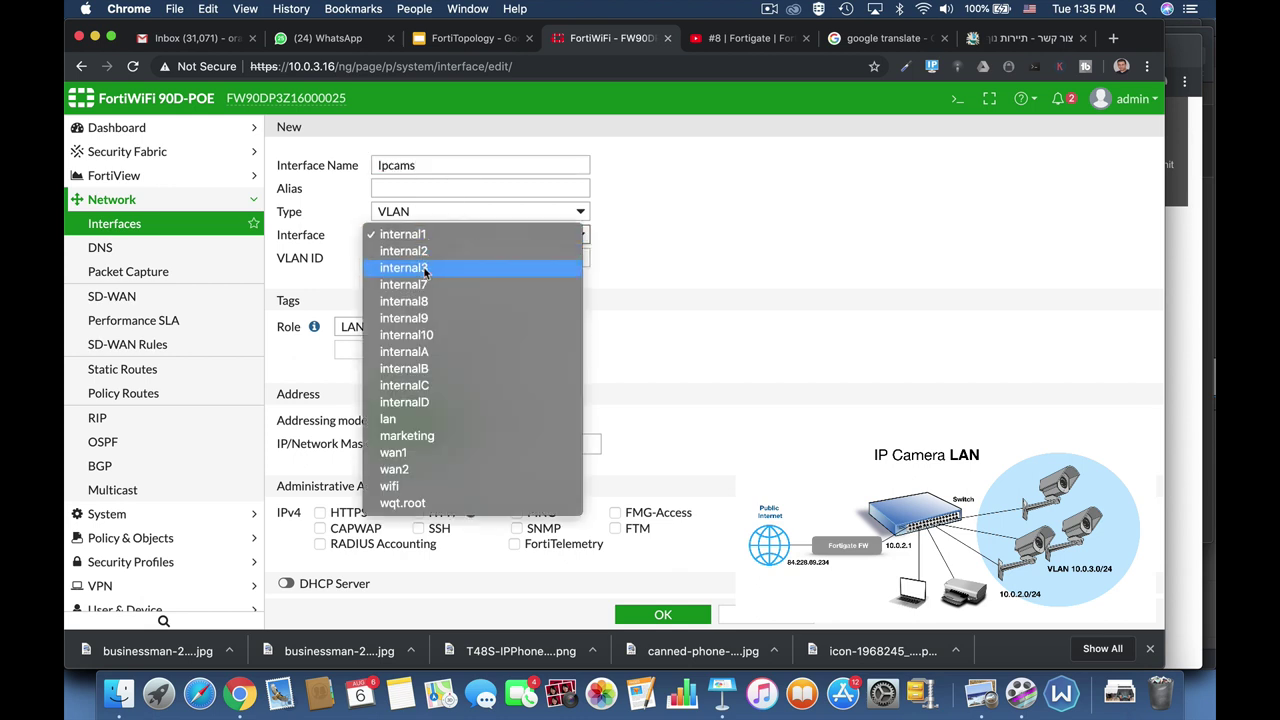
{"action": "left_click", "coordinate": [424, 268]}
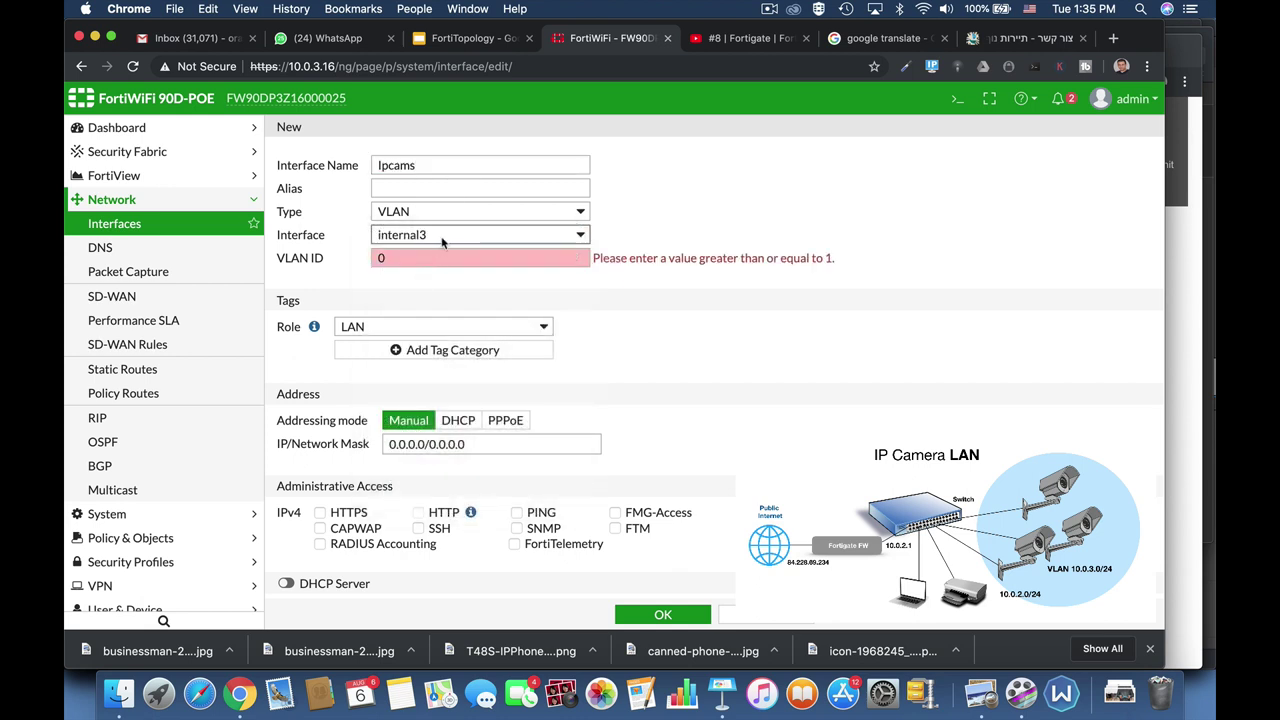
{"action": "double_click", "coordinate": [390, 258]}
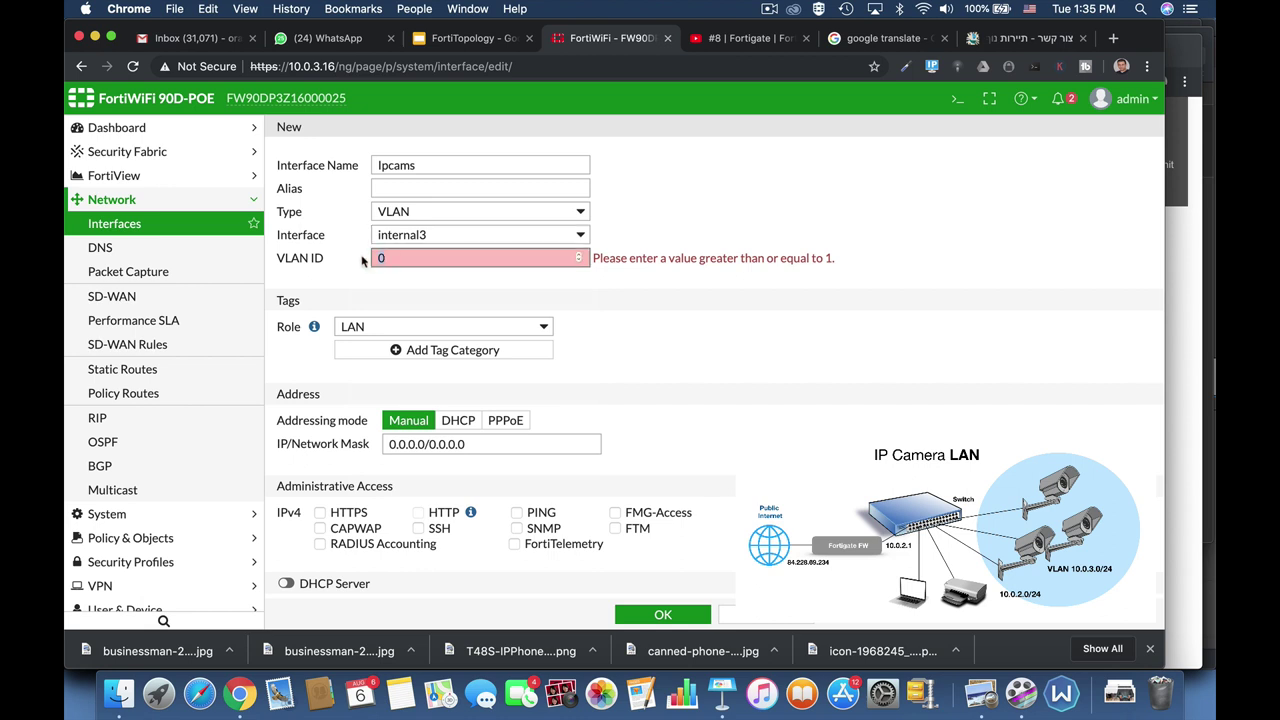
{"action": "type", "text": "100"}
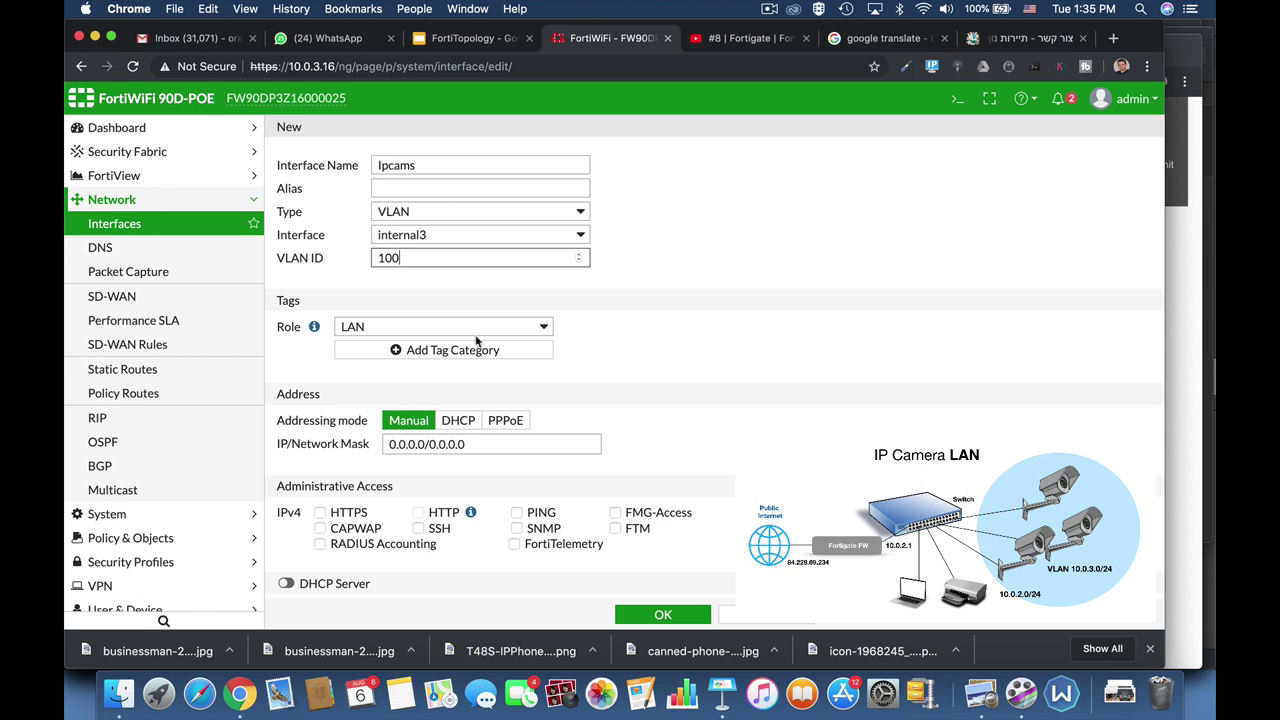
- Set the VLAN interface's IP/network mask to 10.0.3.1/255.255.255.0 and enable its DHCP server
{"action": "left_click_drag", "start_coordinate": [489, 446], "coordinate": [322, 444]}
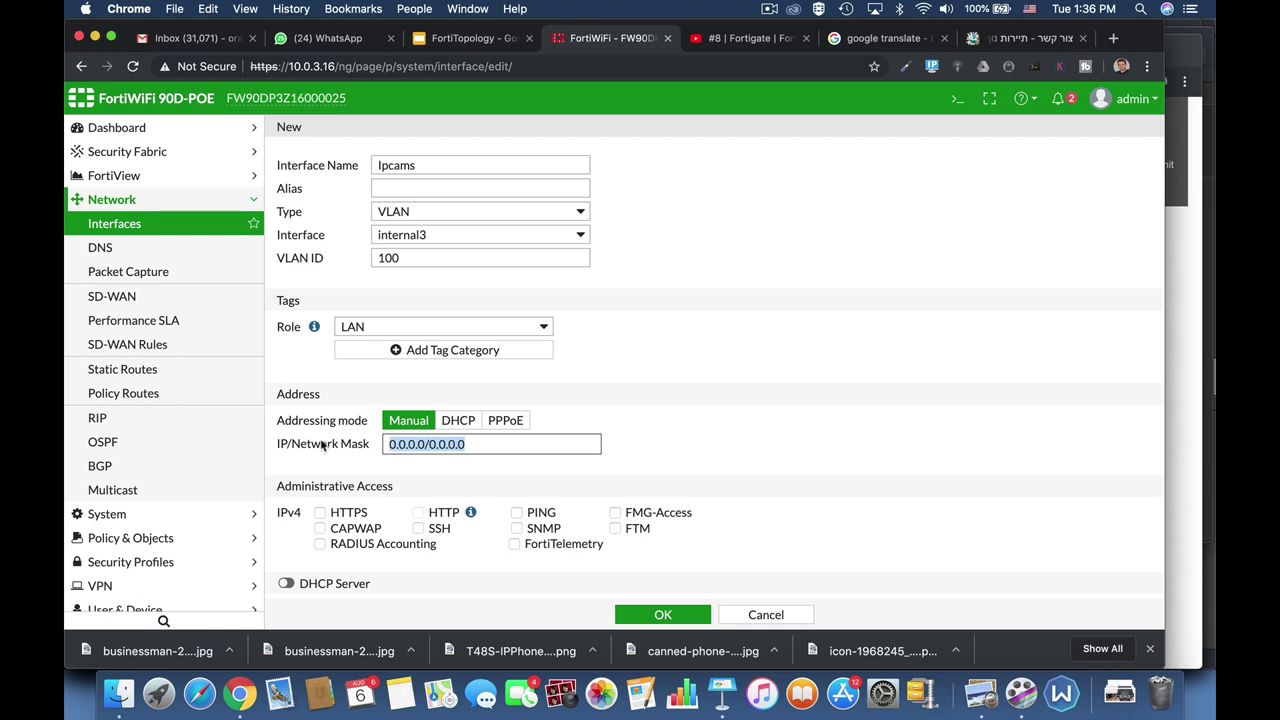
{"action": "type", "text": "10.0."}
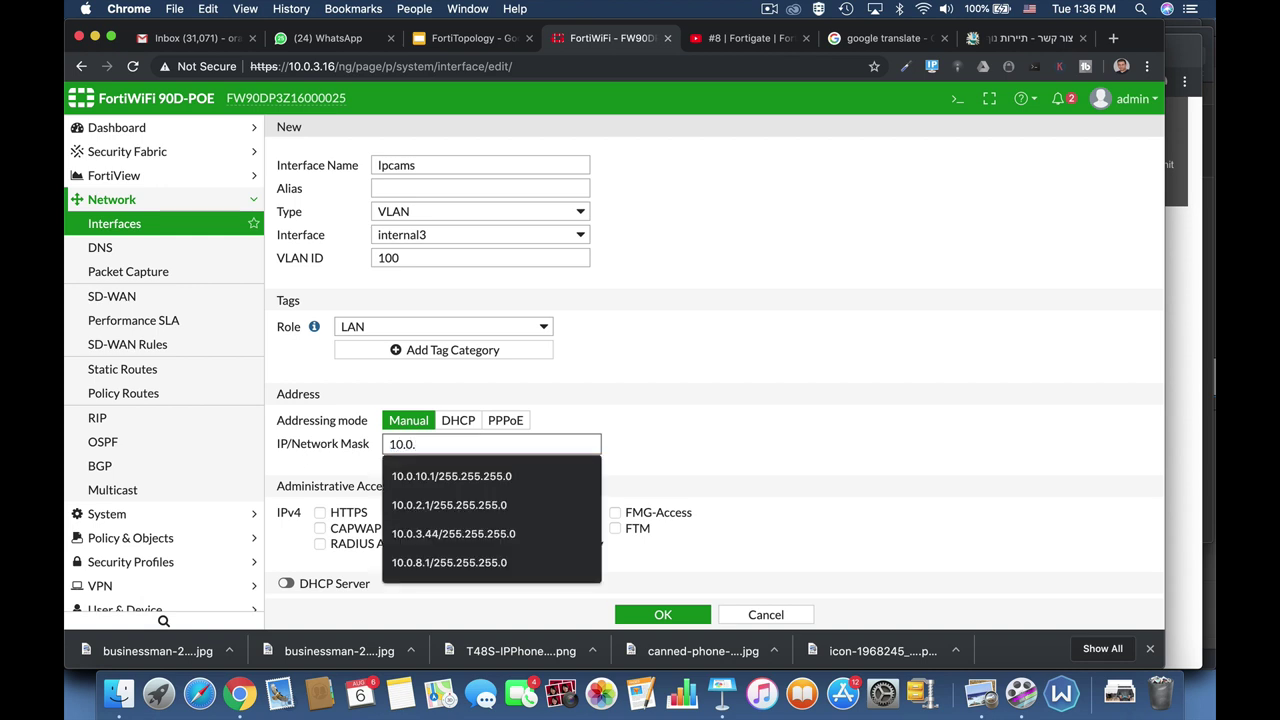
{"action": "type", "text": "3.1/"}
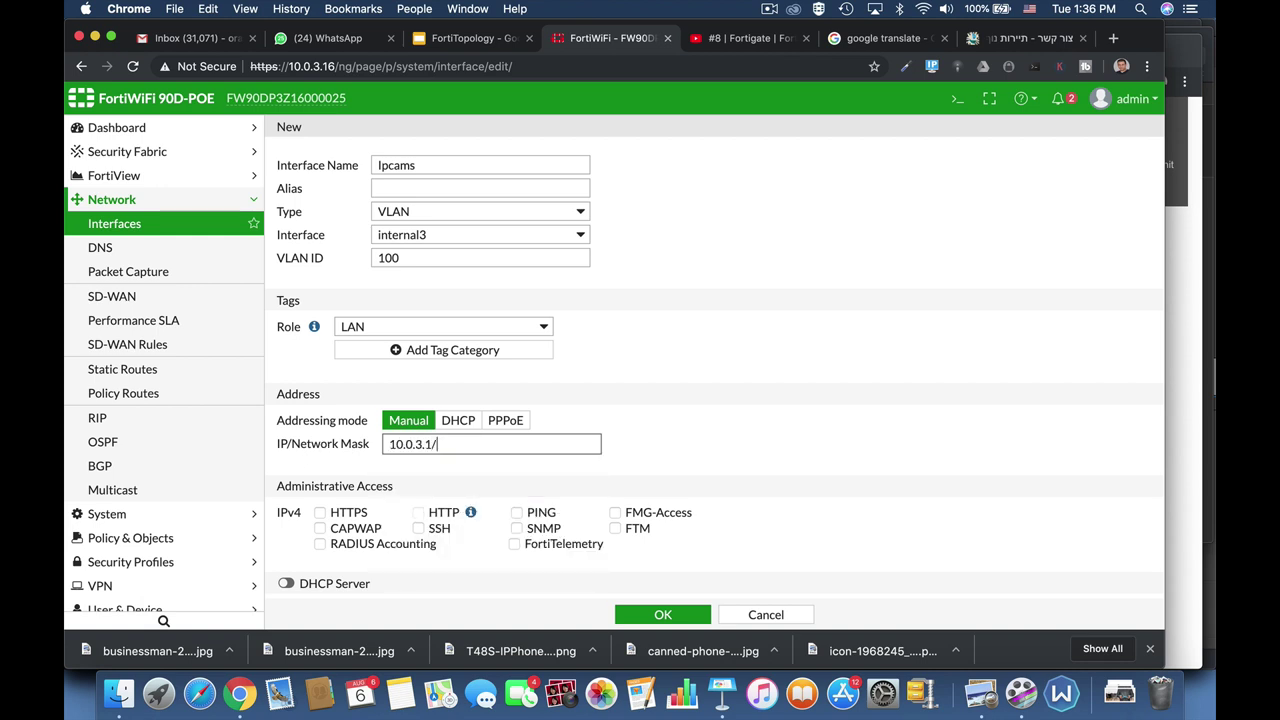
{"action": "type", "text": "255.255.255.0"}
{"action": "scroll", "coordinate": [786, 456], "scroll_direction": "down", "scroll_amount": 3}
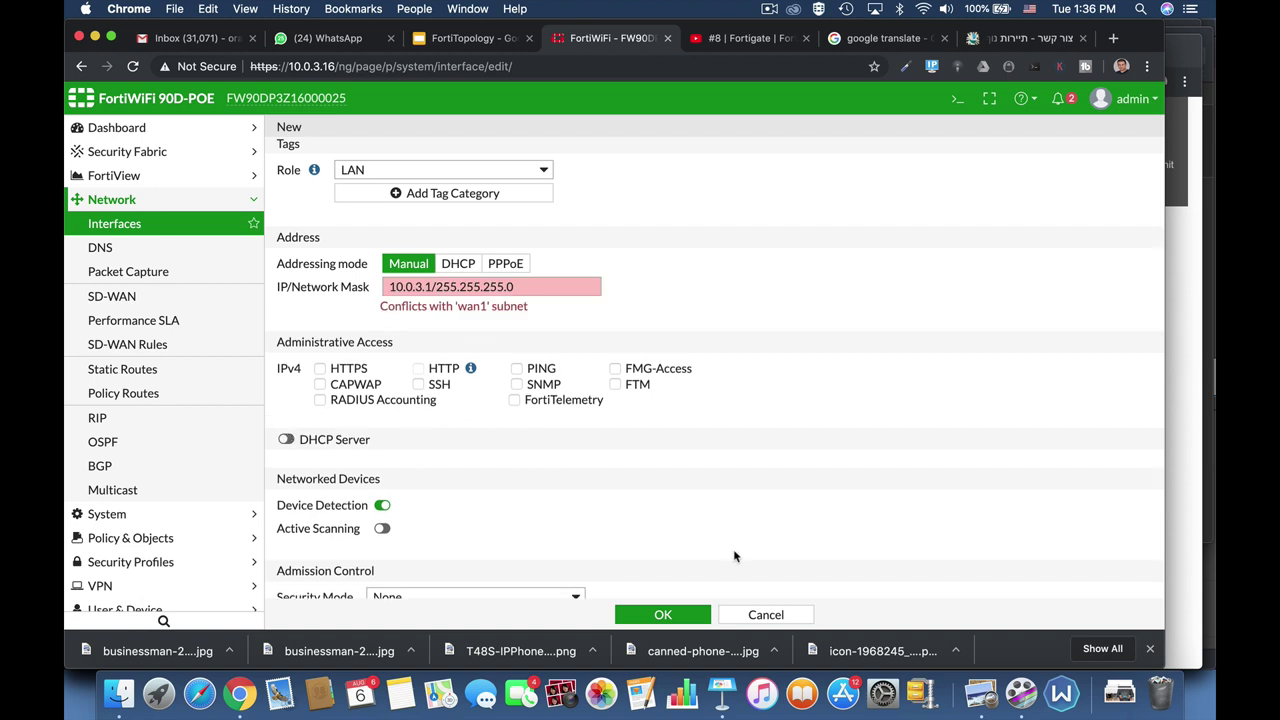
{"action": "left_click", "coordinate": [286, 440]}
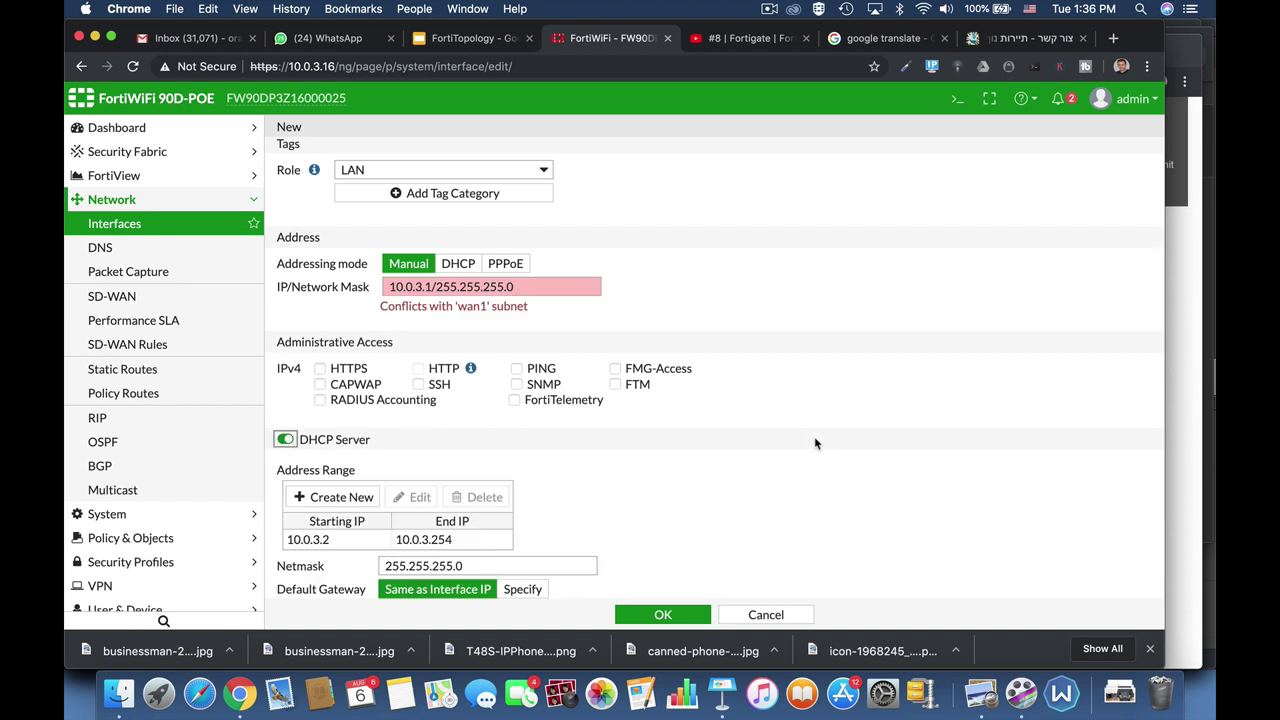
- Change the VLAN interface's address to 10.0.9.1/255.255.255.0, save it, and expand internal3 in the interface list
{"action": "left_click", "coordinate": [416, 287]}
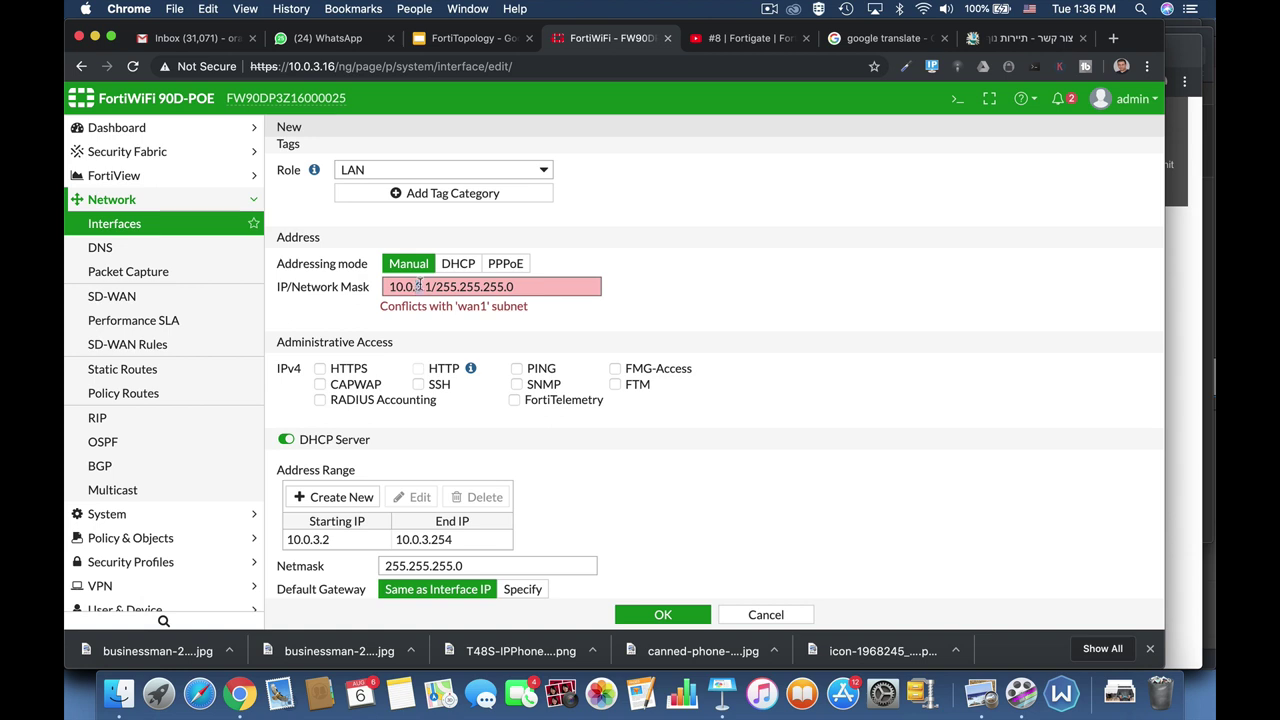
{"action": "left_click_drag", "start_coordinate": [417, 287], "coordinate": [425, 287]}
{"action": "type", "text": "9"}
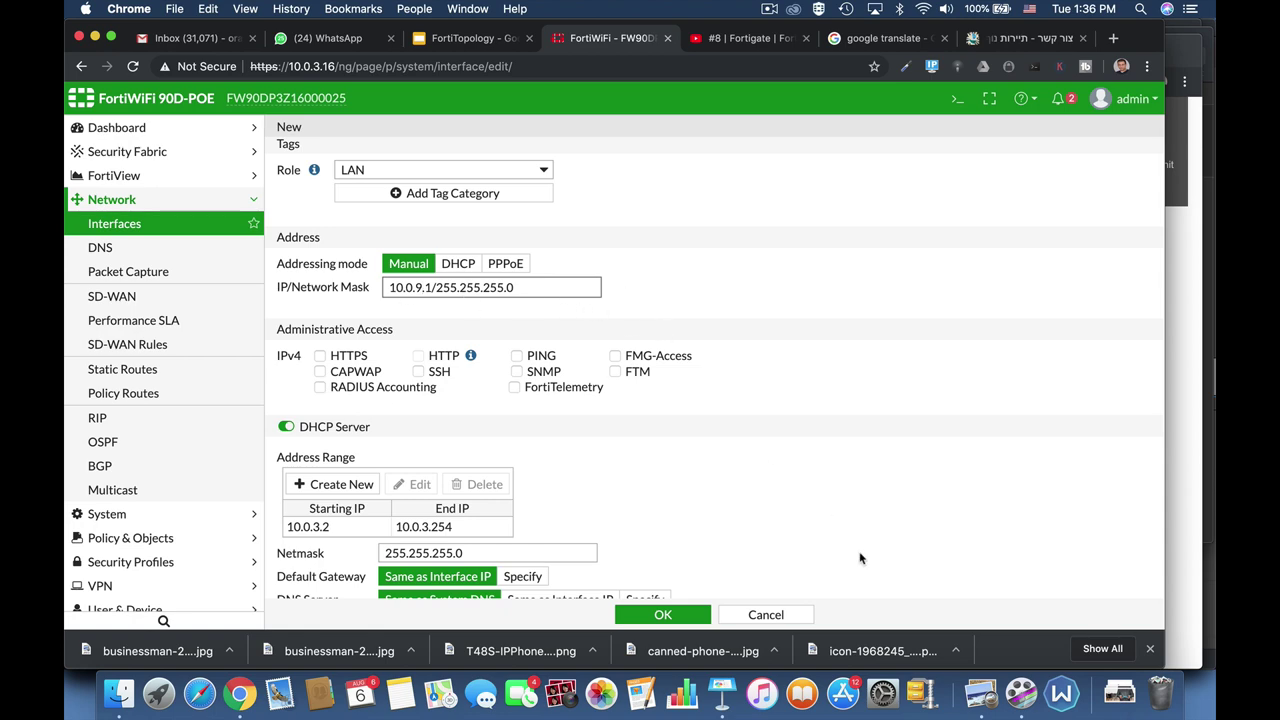
{"action": "left_click", "coordinate": [665, 614]}
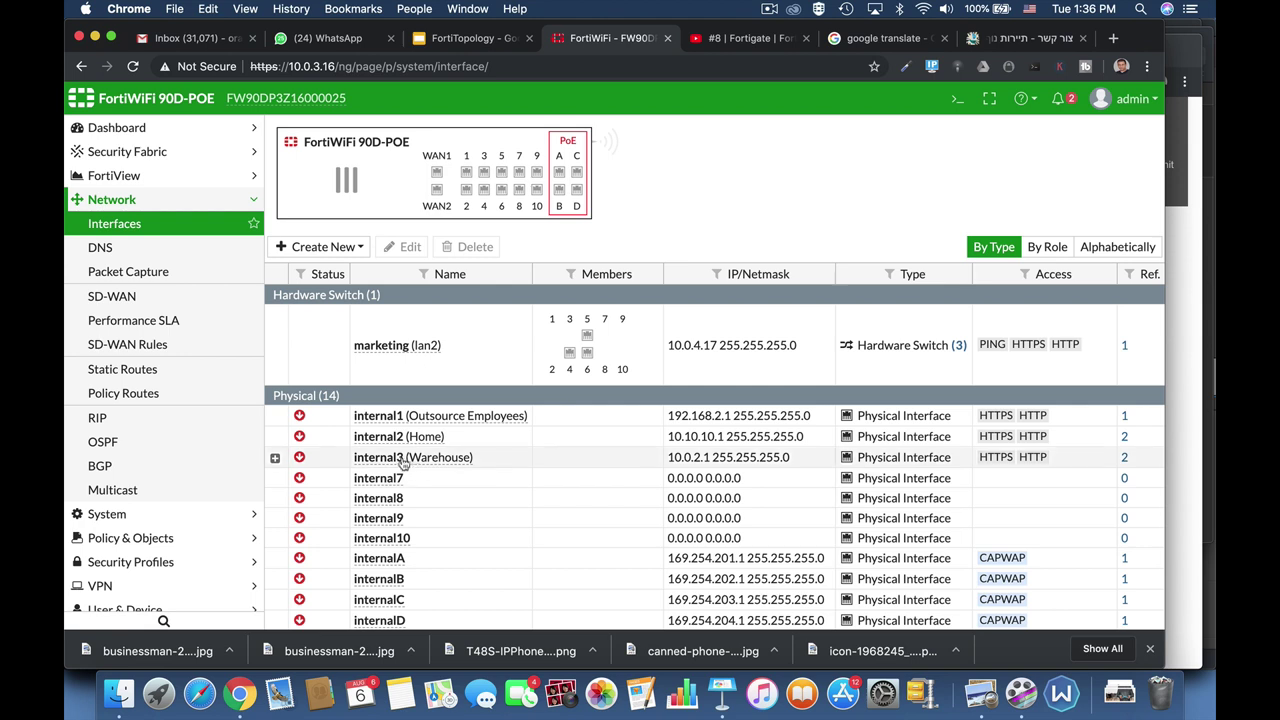
{"action": "mouse_move", "coordinate": [455, 462]}
{"action": "left_click", "coordinate": [275, 458]}
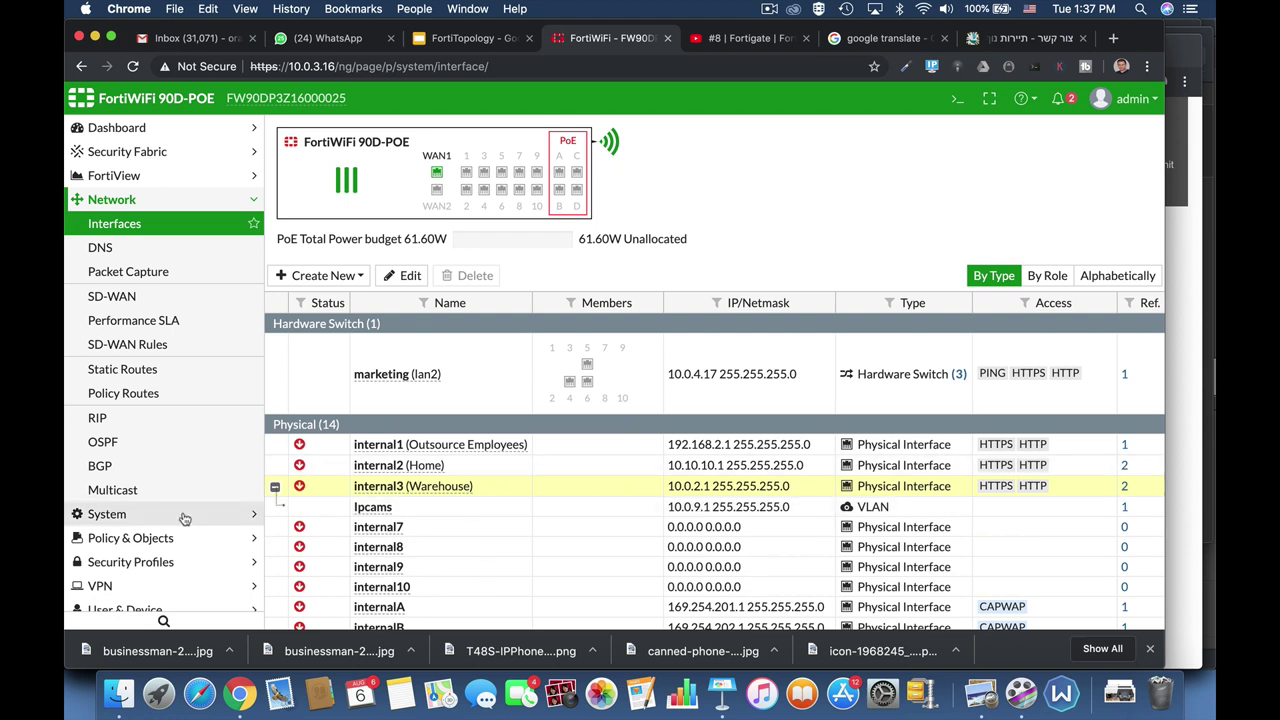
- Start a new shared traffic shaper named ipcam with High traffic priority
{"action": "scroll", "coordinate": [185, 519], "scroll_direction": "down", "scroll_amount": 2}
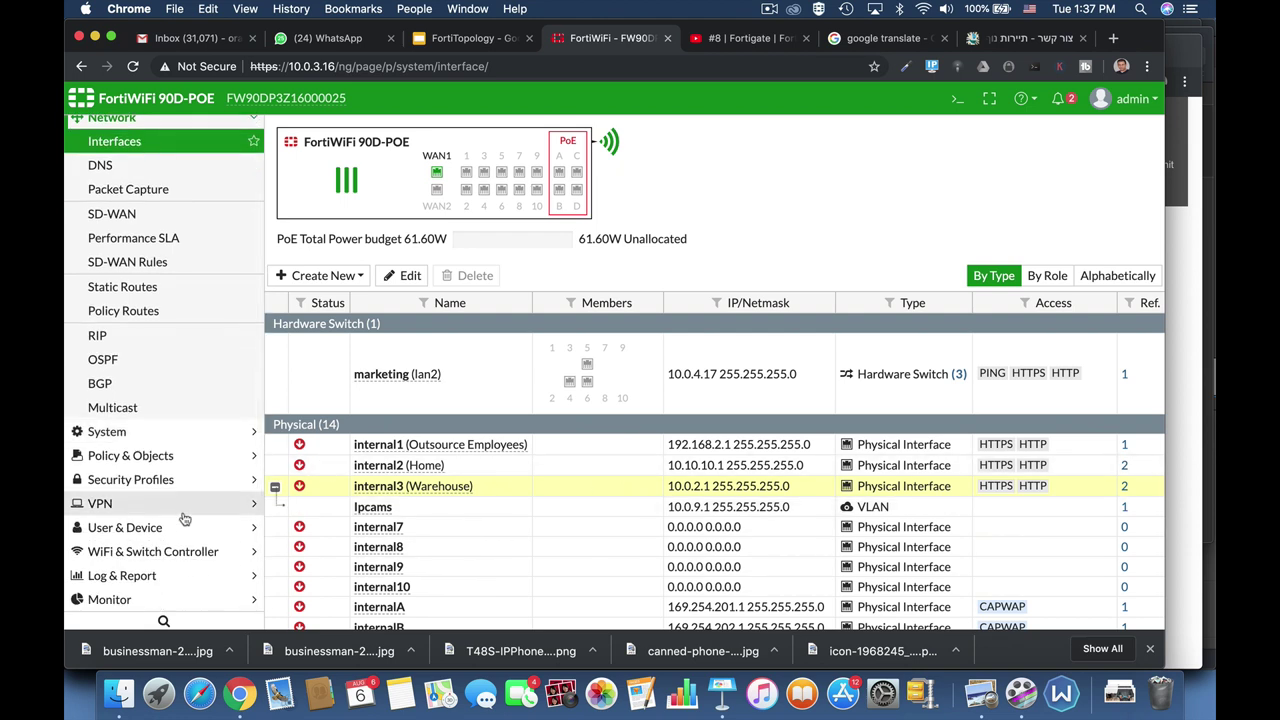
{"action": "left_click", "coordinate": [185, 456]}
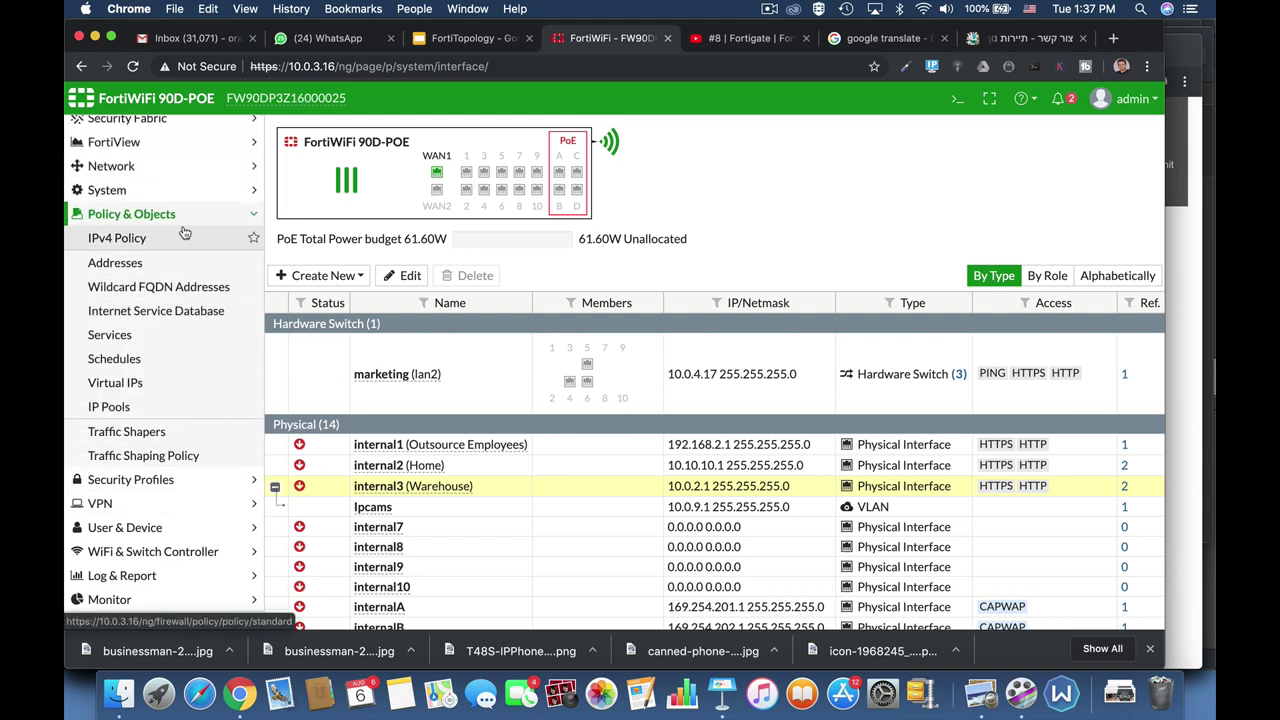
{"action": "left_click", "coordinate": [145, 433]}
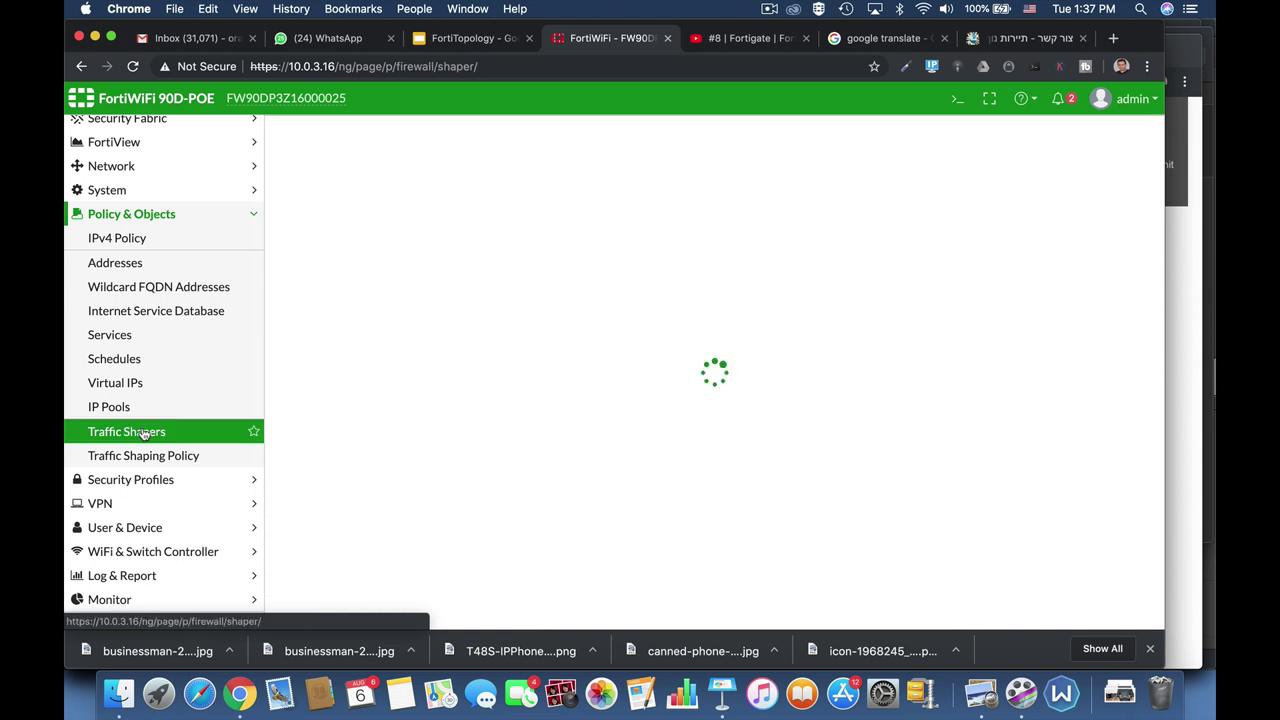
{"action": "left_click", "coordinate": [328, 133]}
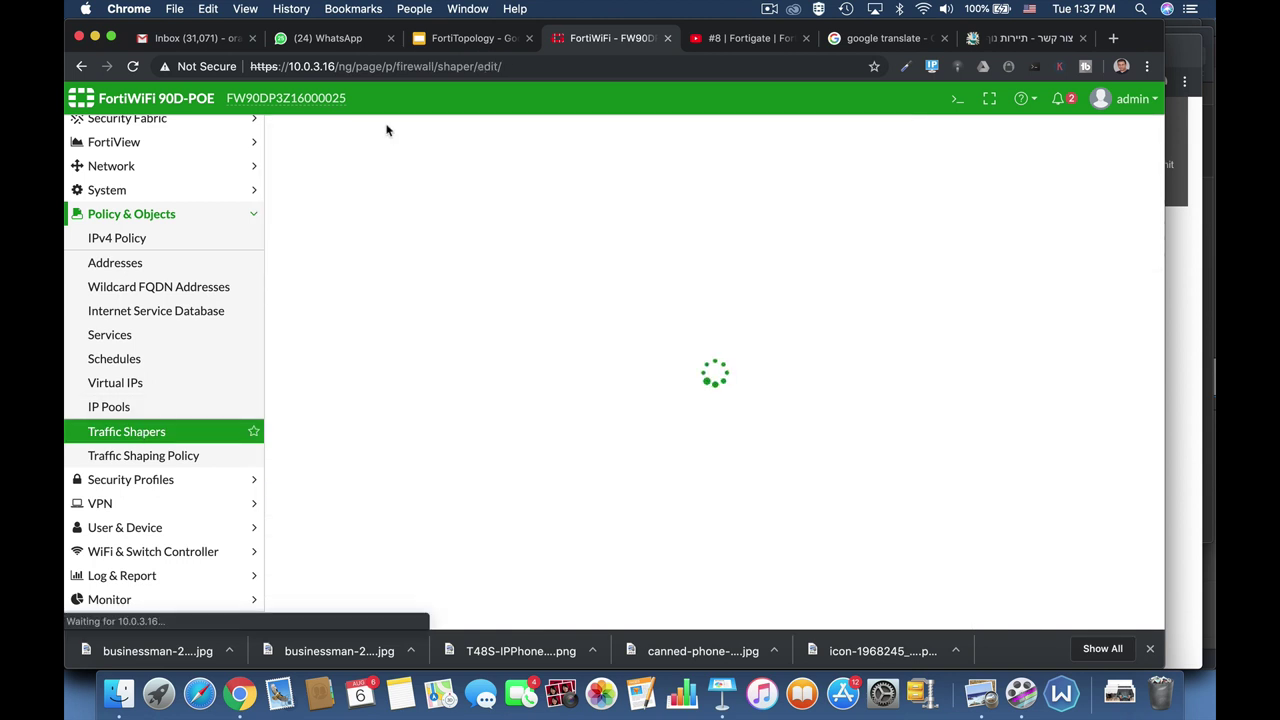
{"action": "left_click", "coordinate": [452, 187]}
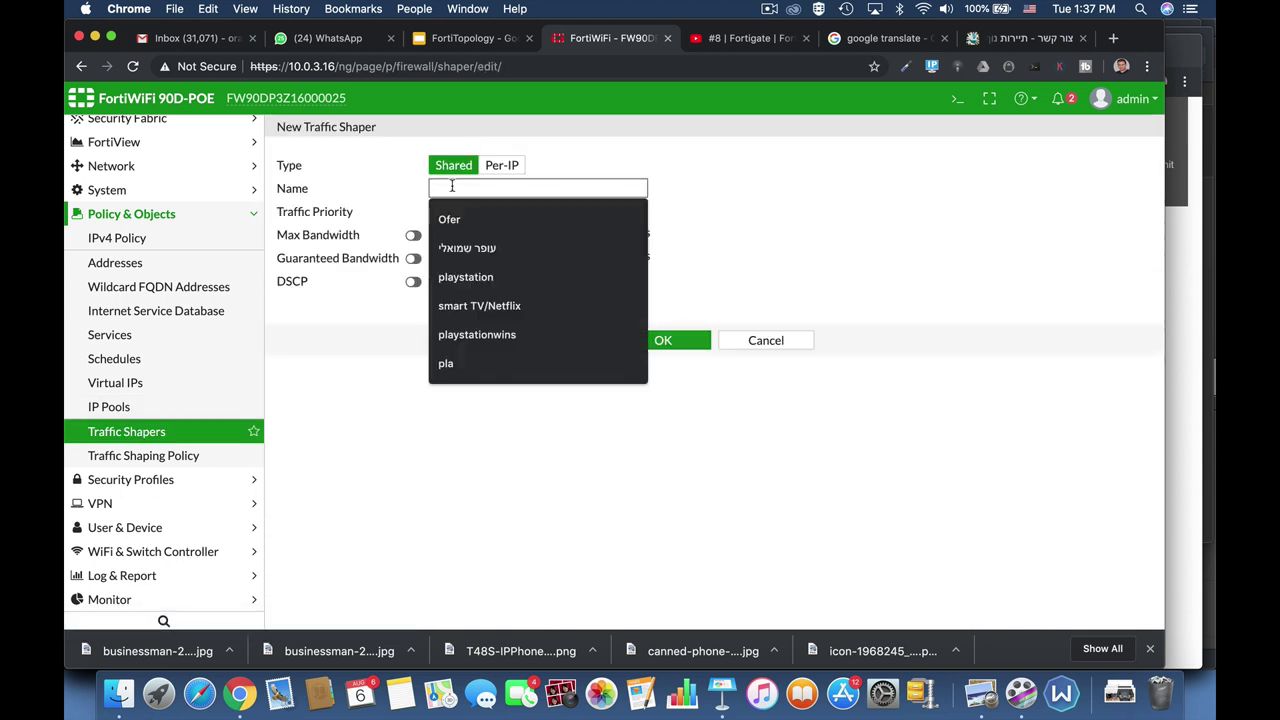
{"action": "type", "text": "ipcam"}
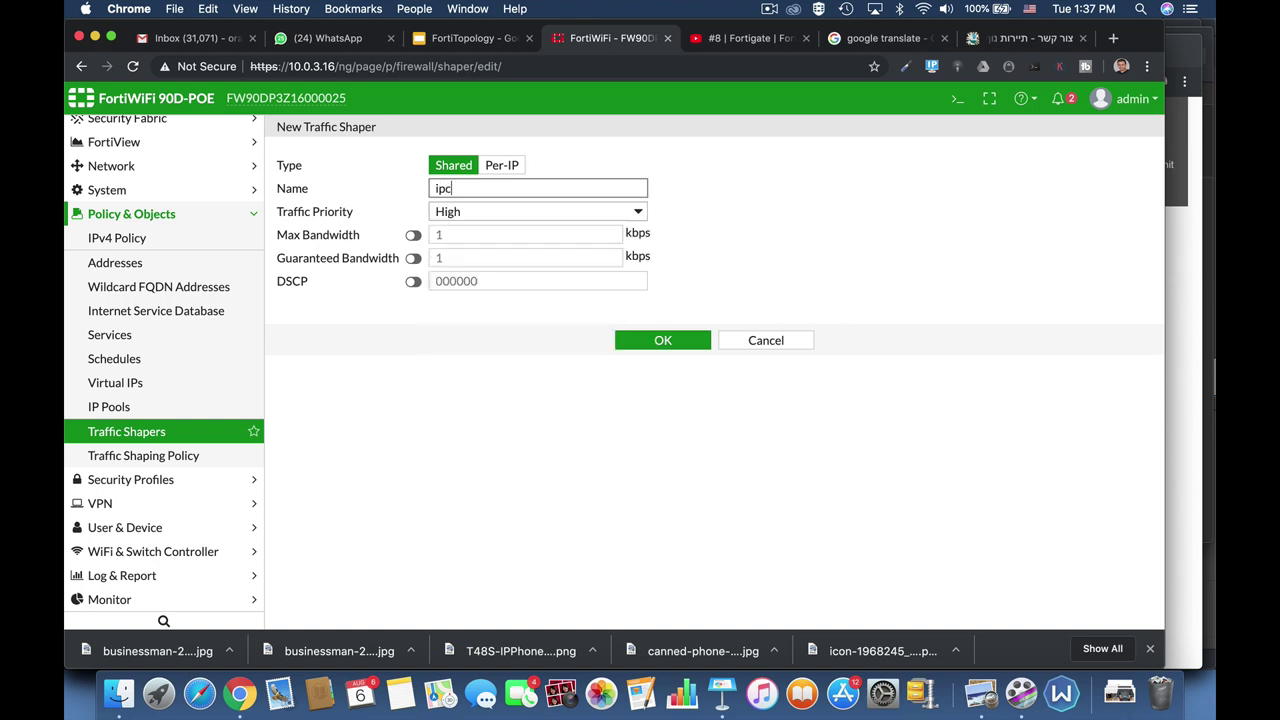
{"action": "left_click", "coordinate": [492, 217]}
{"action": "left_click", "coordinate": [492, 212]}
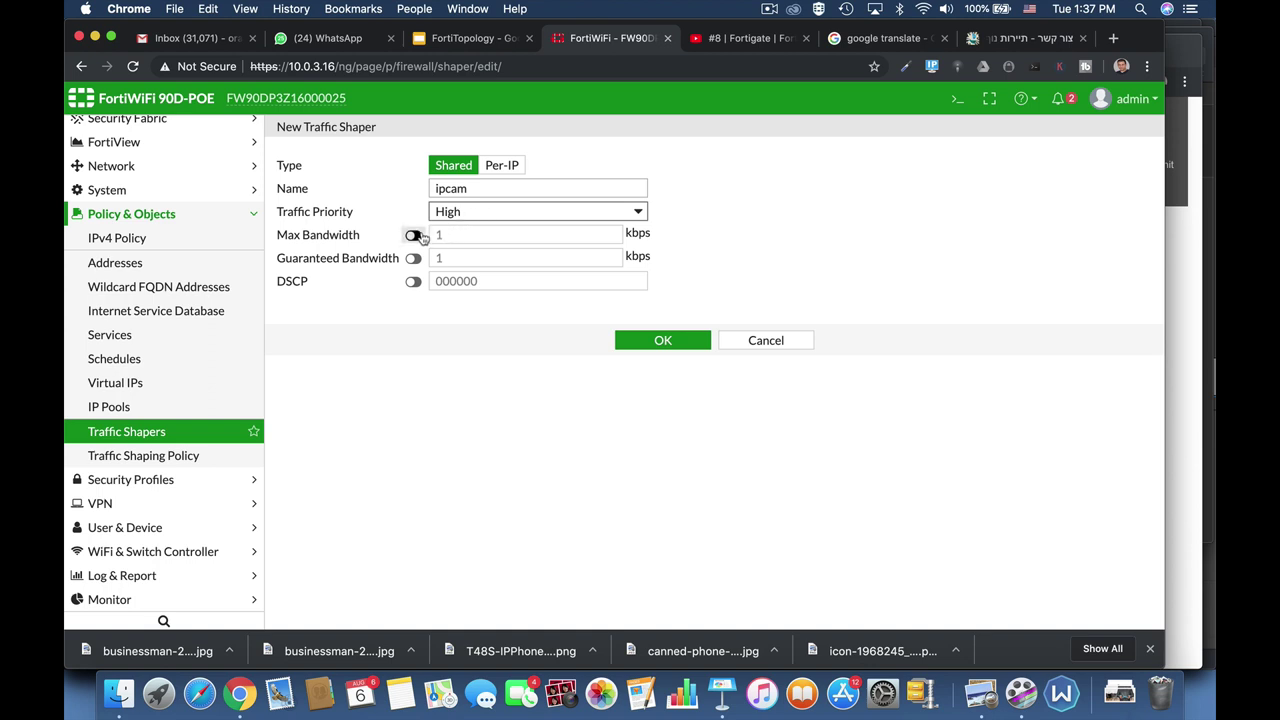
- Enable a maximum bandwidth of 10000 kbps for the ipcam shaper and save it
{"action": "left_click", "coordinate": [413, 236]}
{"action": "left_click", "coordinate": [466, 238]}
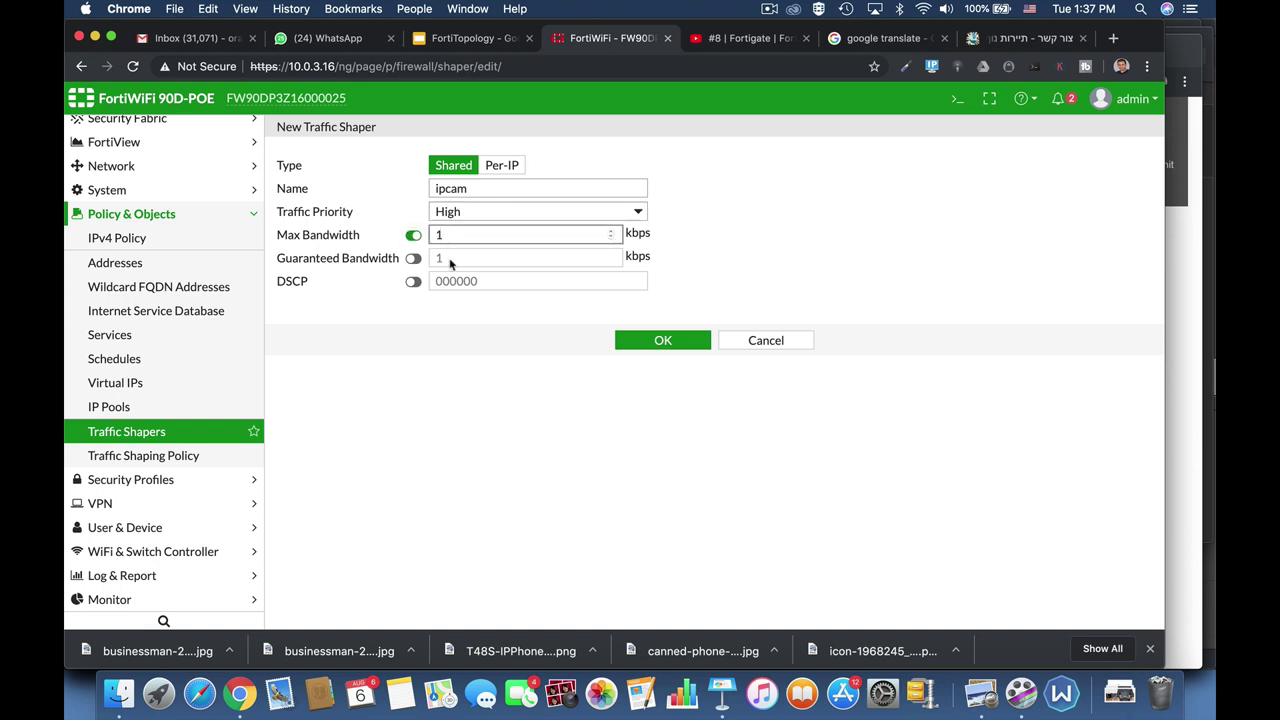
{"action": "type", "text": "0000"}
{"action": "left_click", "coordinate": [663, 342]}
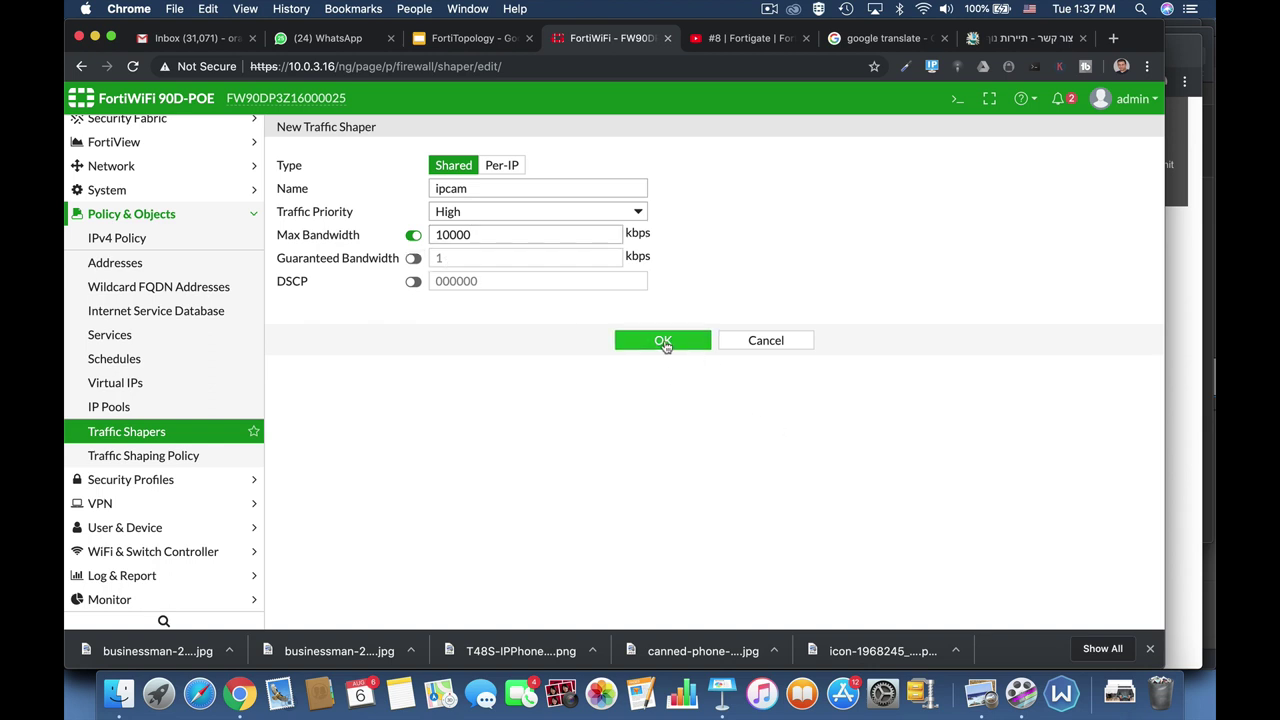
{"action": "left_click", "coordinate": [156, 453]}
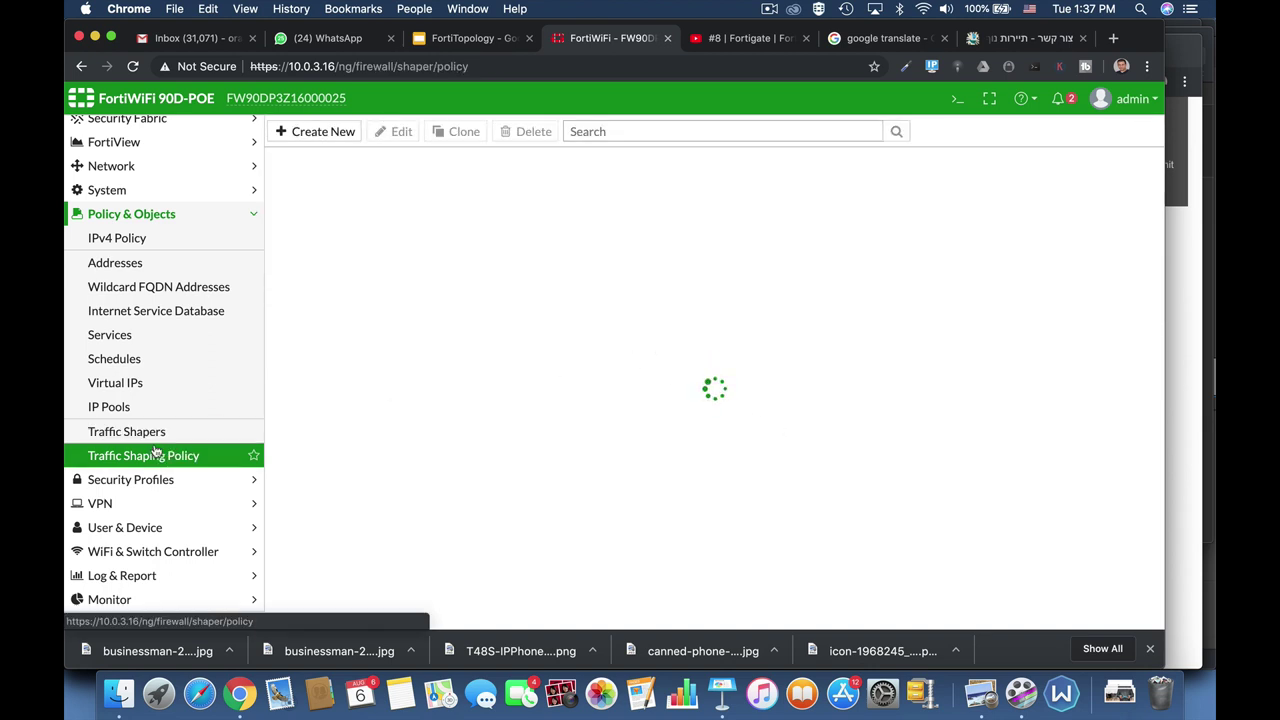
{"action": "left_click", "coordinate": [330, 133]}
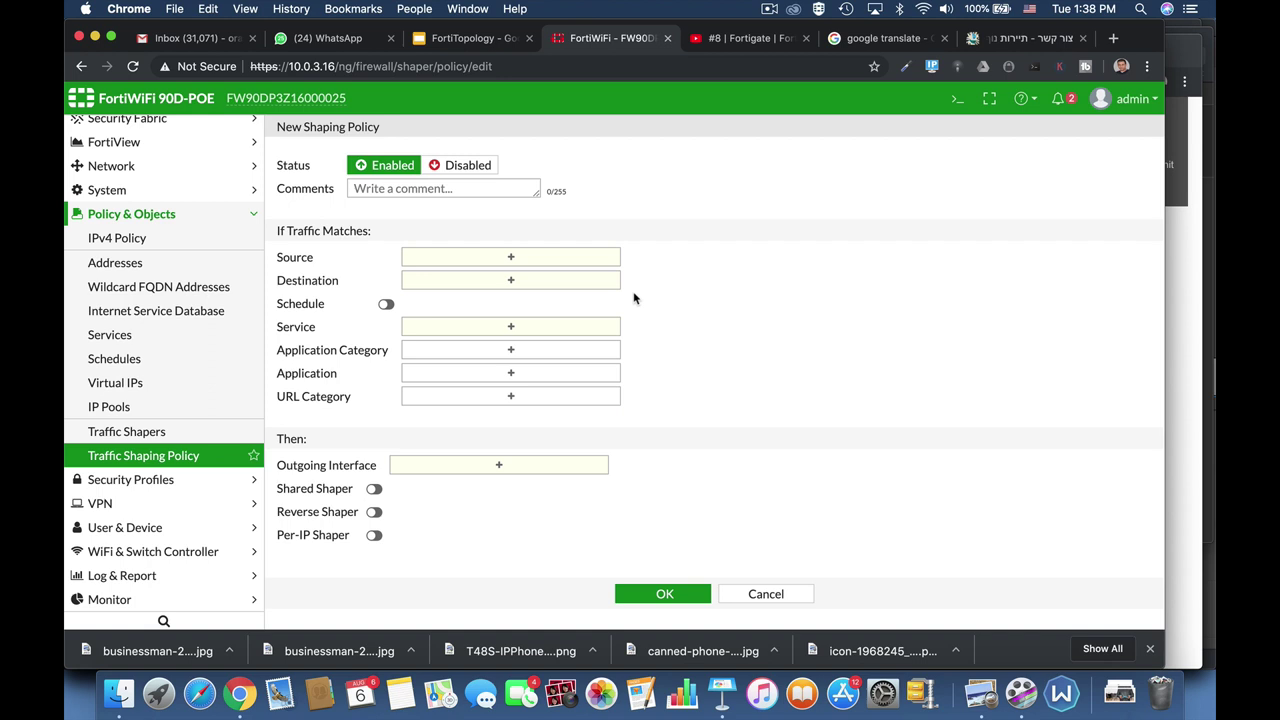
{"action": "left_click", "coordinate": [536, 256]}
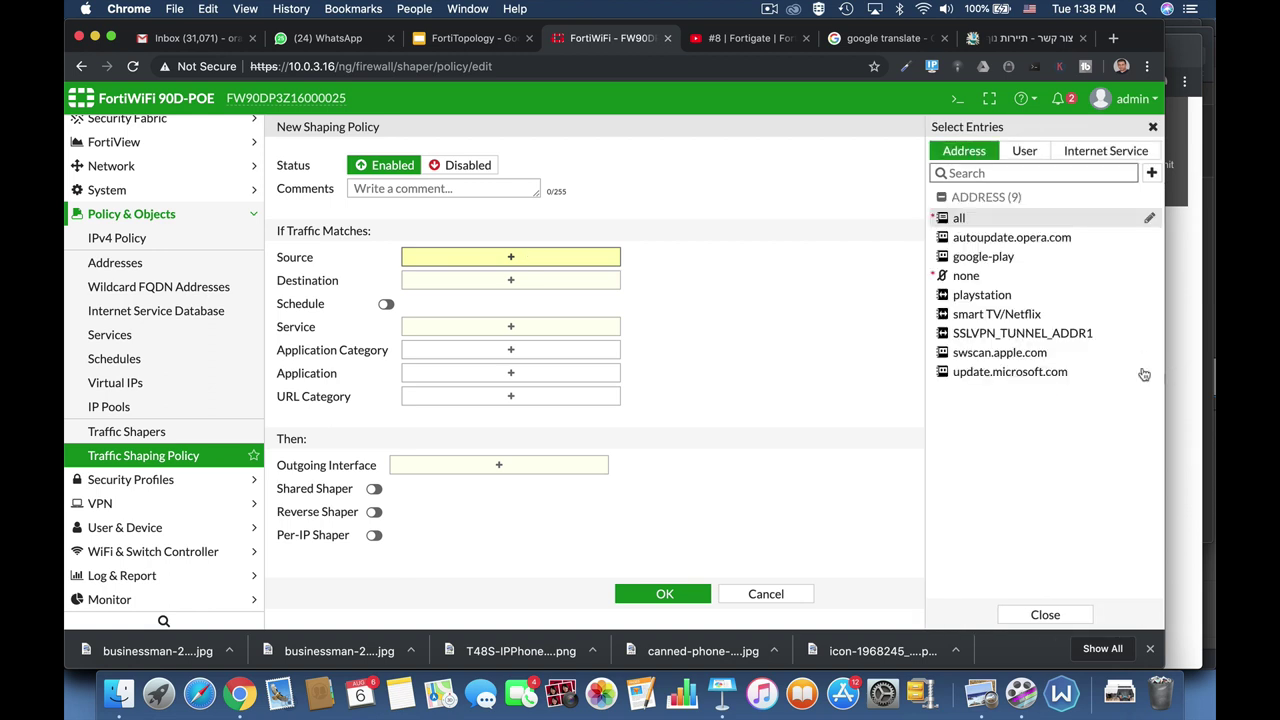
{"action": "left_click", "coordinate": [1045, 615]}
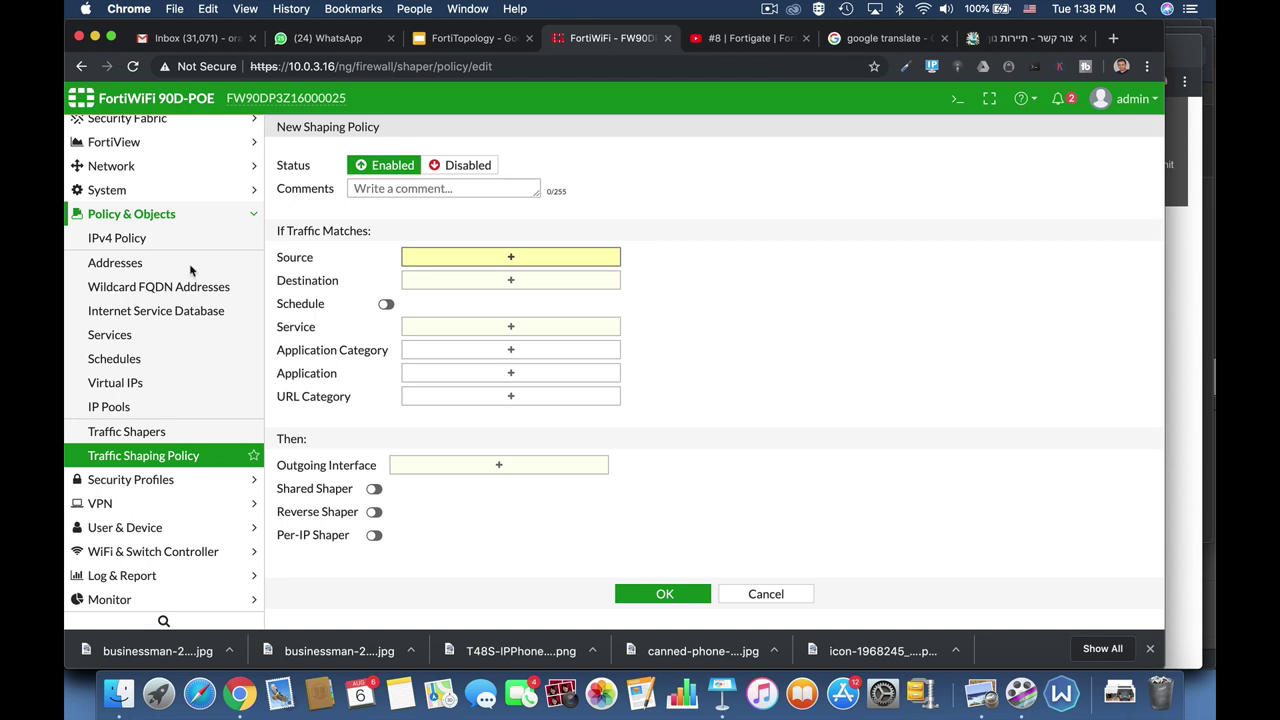
{"action": "left_click", "coordinate": [120, 237]}
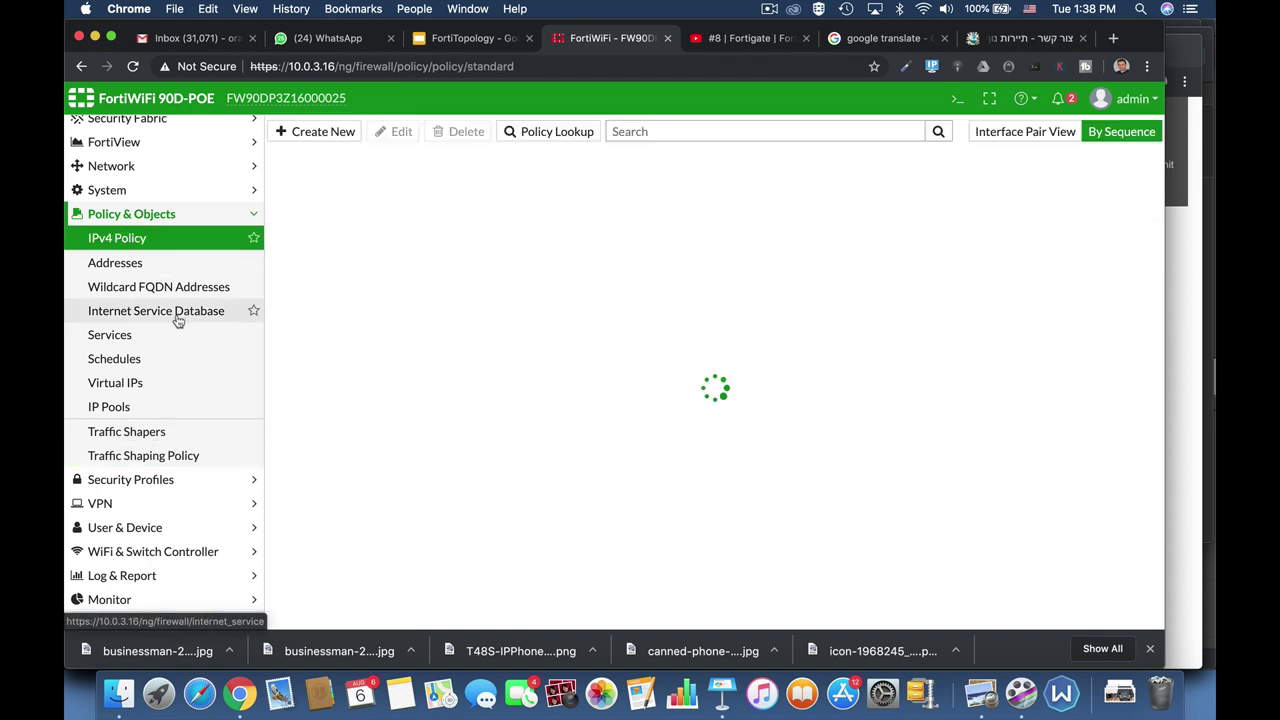
- Start a new firewall address object and name it ipcameras
{"action": "left_click", "coordinate": [108, 265]}
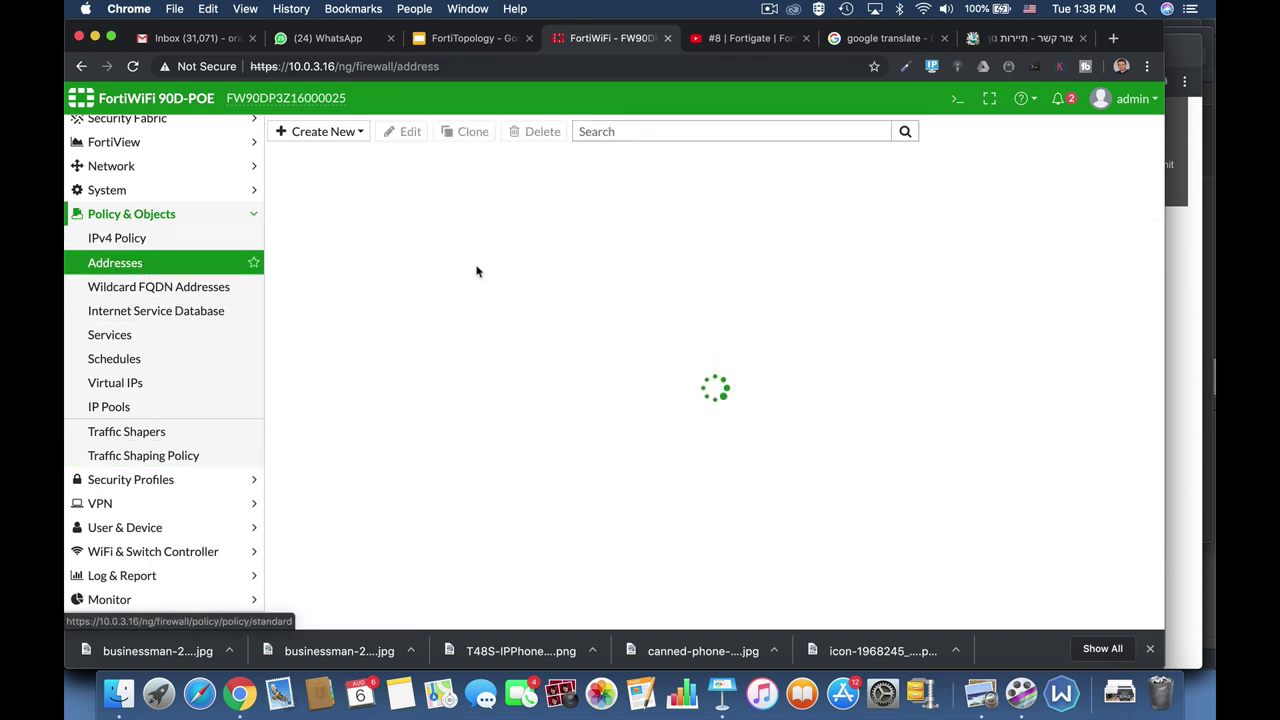
{"action": "left_click", "coordinate": [341, 131]}
{"action": "left_click", "coordinate": [327, 153]}
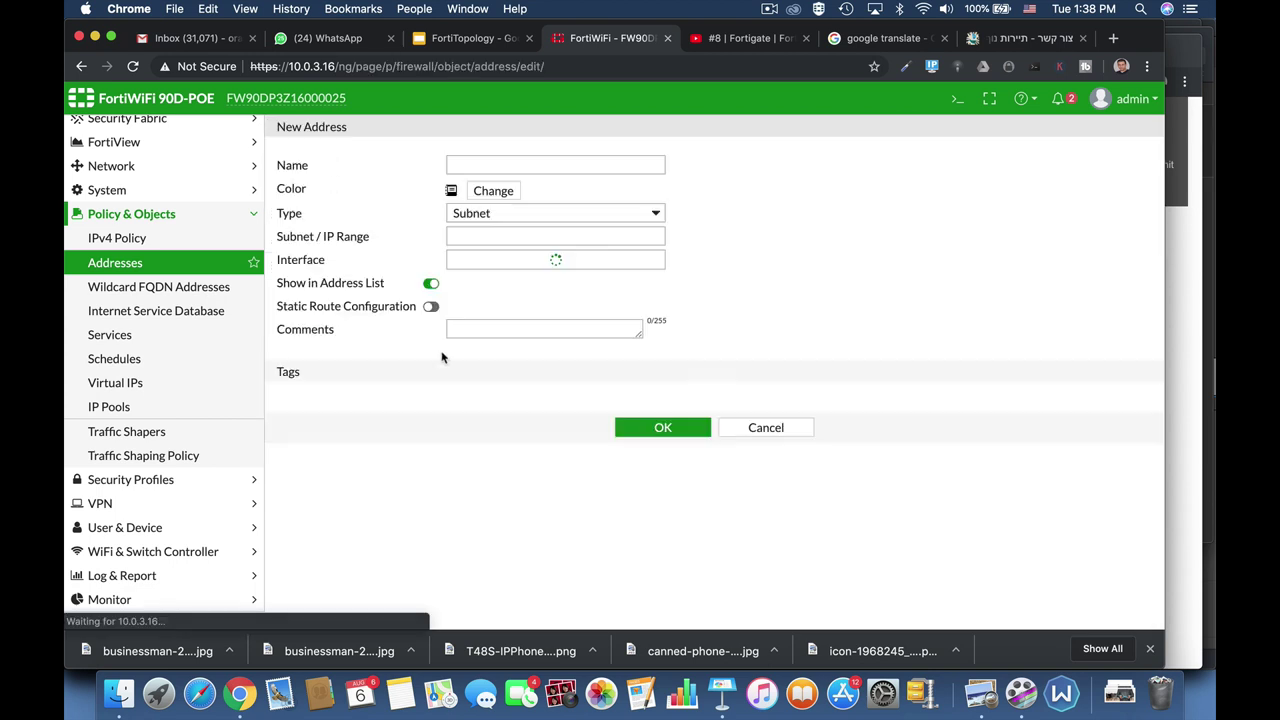
{"action": "left_click", "coordinate": [509, 165]}
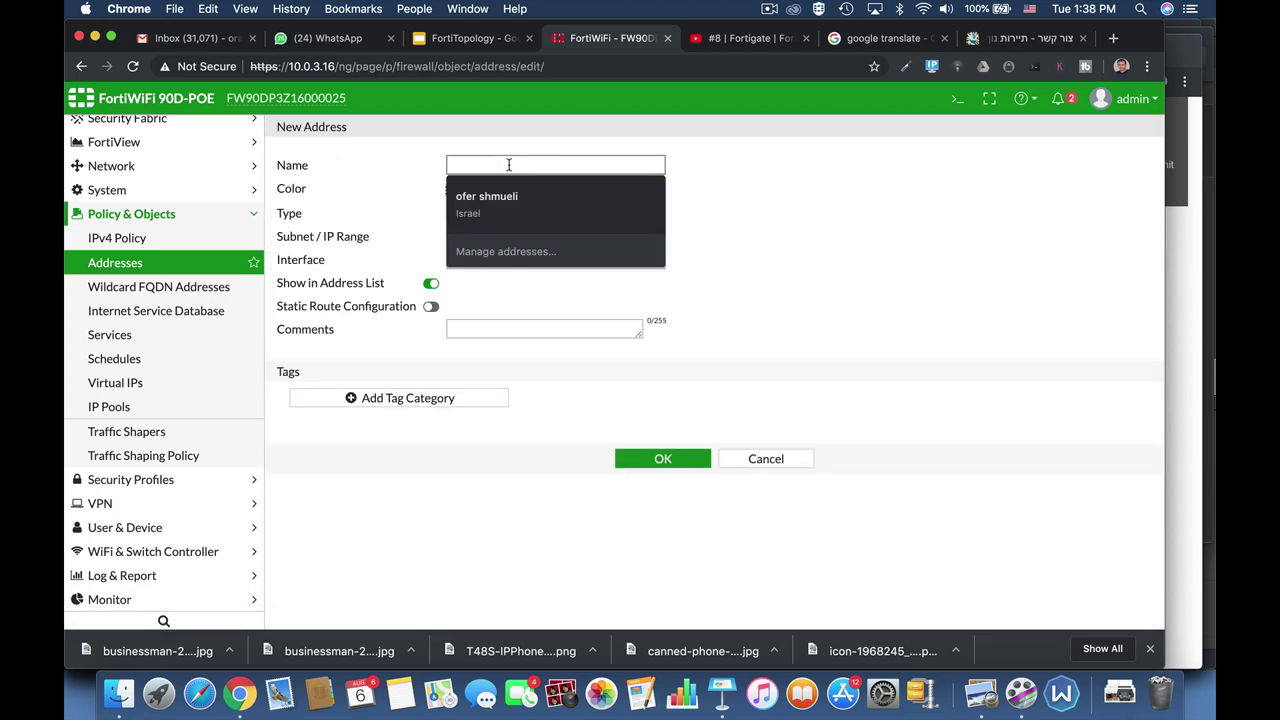
{"action": "type", "text": "ipcameras"}
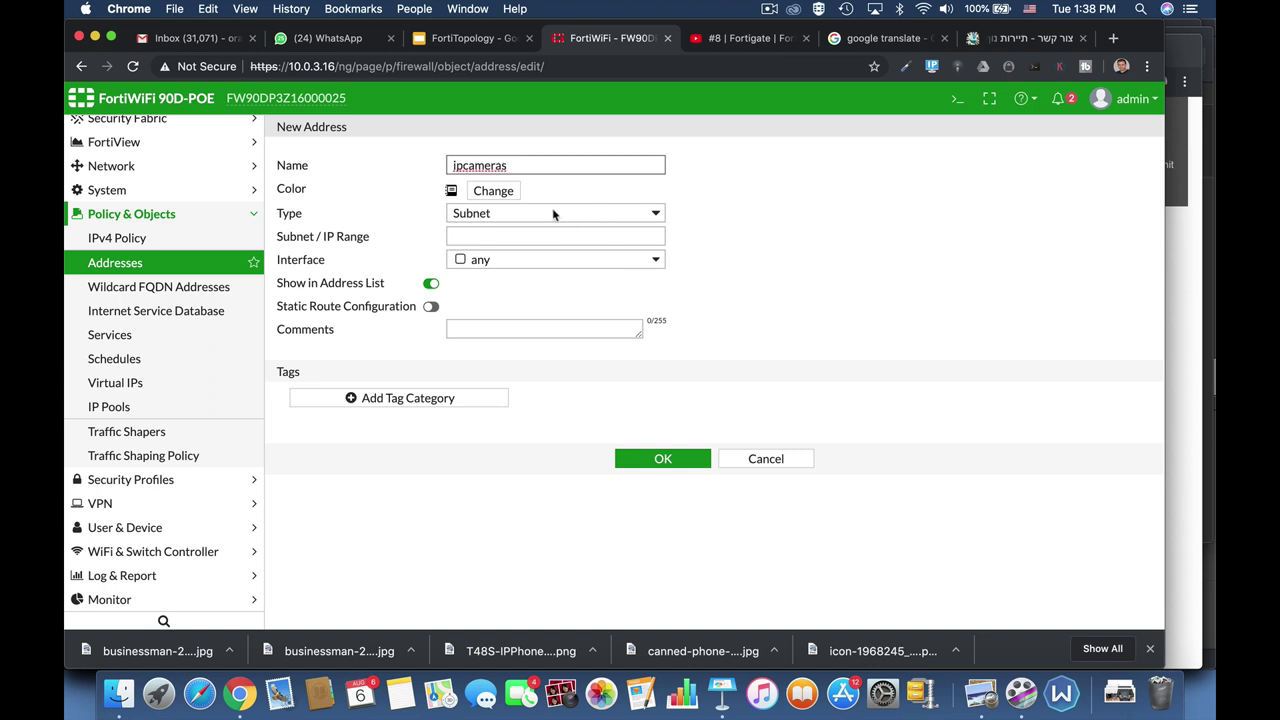
- Keep the ipcameras address type as Subnet, set its range to 10.0.9.0/24, and save it
{"action": "left_click", "coordinate": [594, 213]}
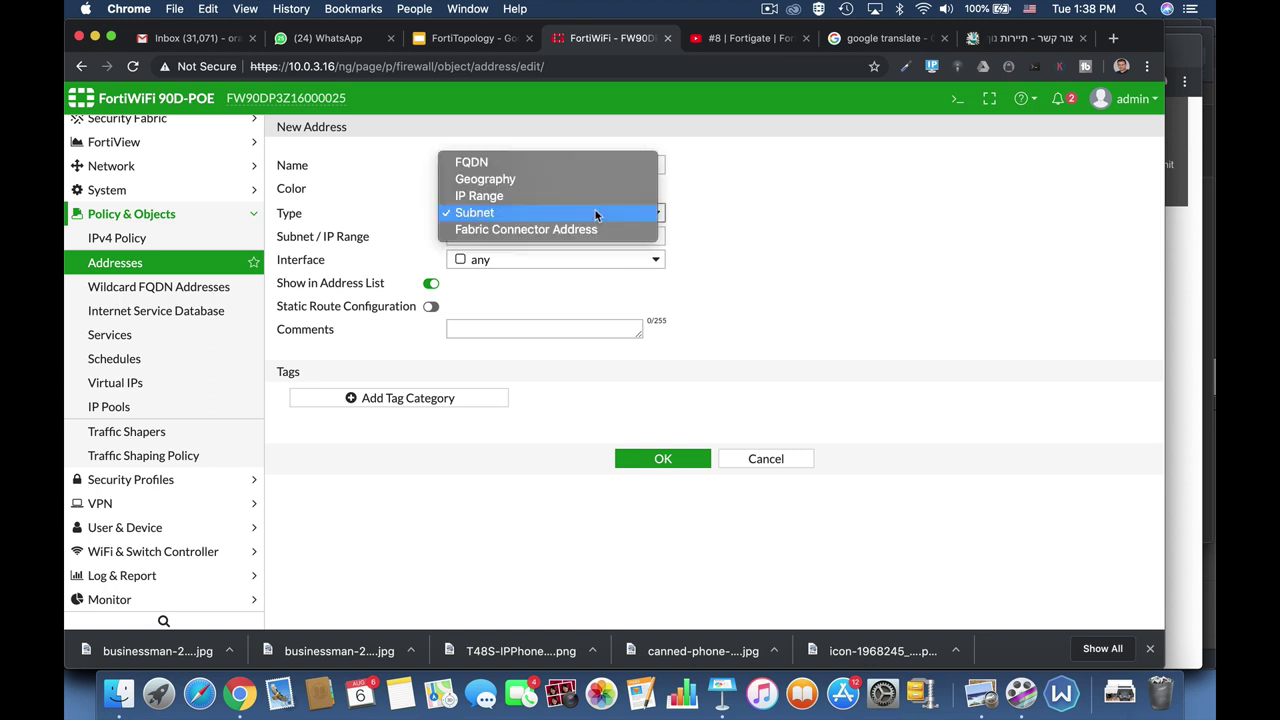
{"action": "left_click", "coordinate": [595, 213]}
{"action": "key", "text": "Tab"}
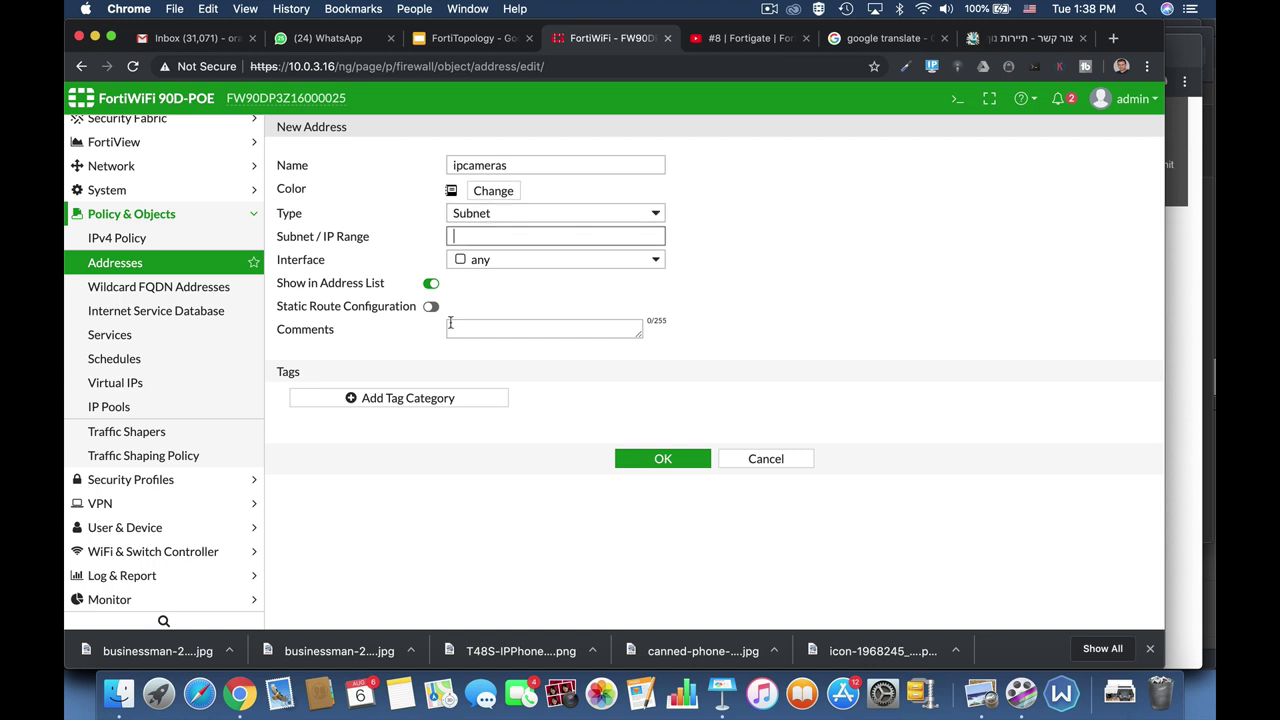
{"action": "type", "text": "10.0.9.0/24"}
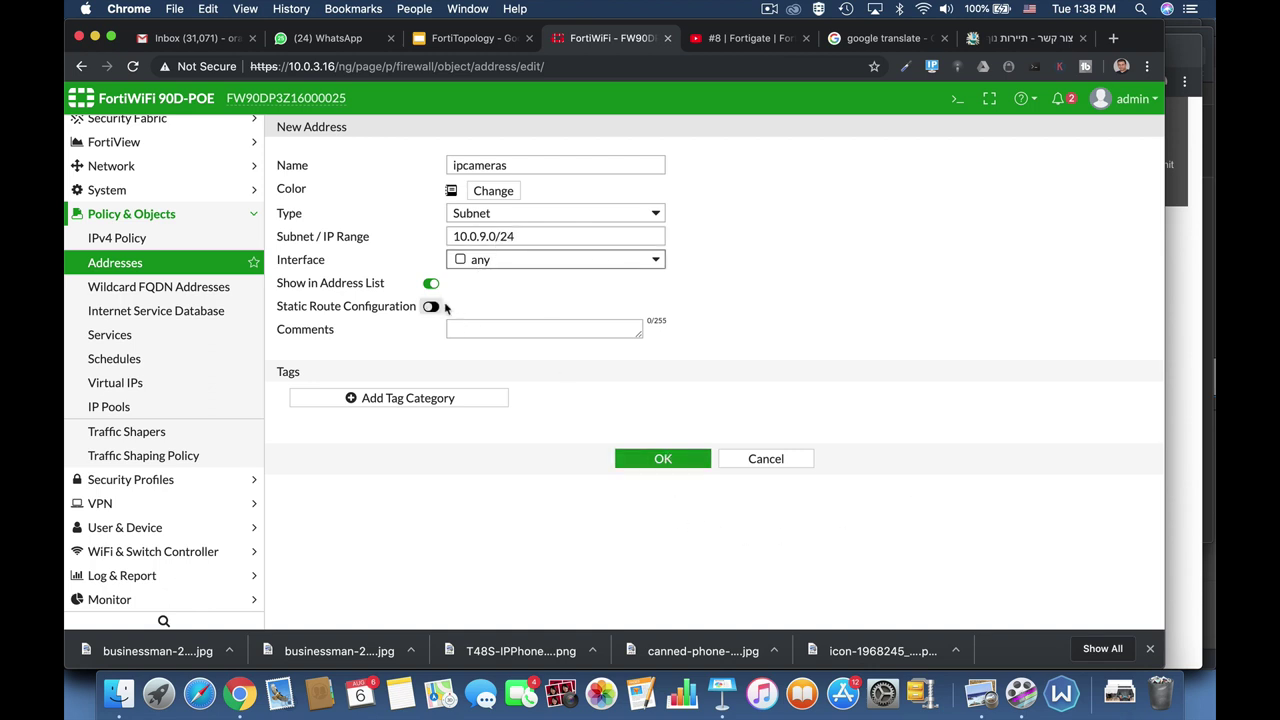
{"action": "left_click", "coordinate": [666, 458]}
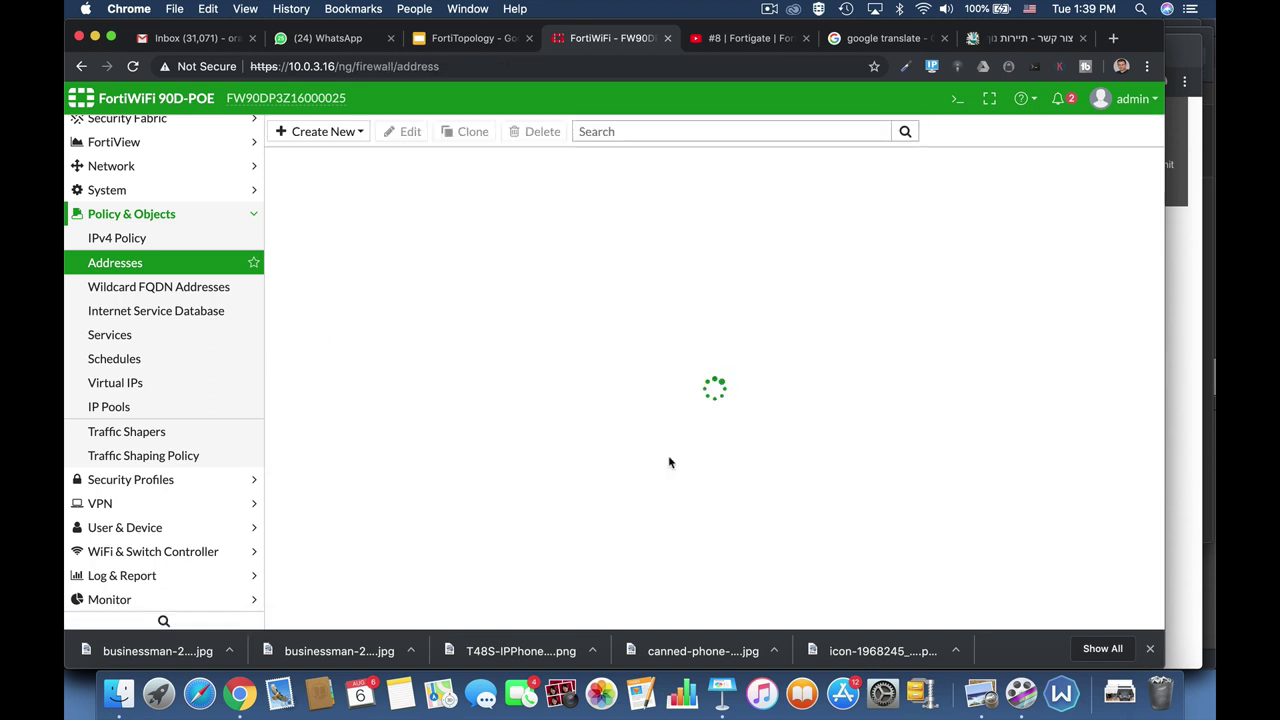
- Start a new traffic shaping policy with ipcameras as the source and all as the destination
{"action": "left_click", "coordinate": [112, 457]}
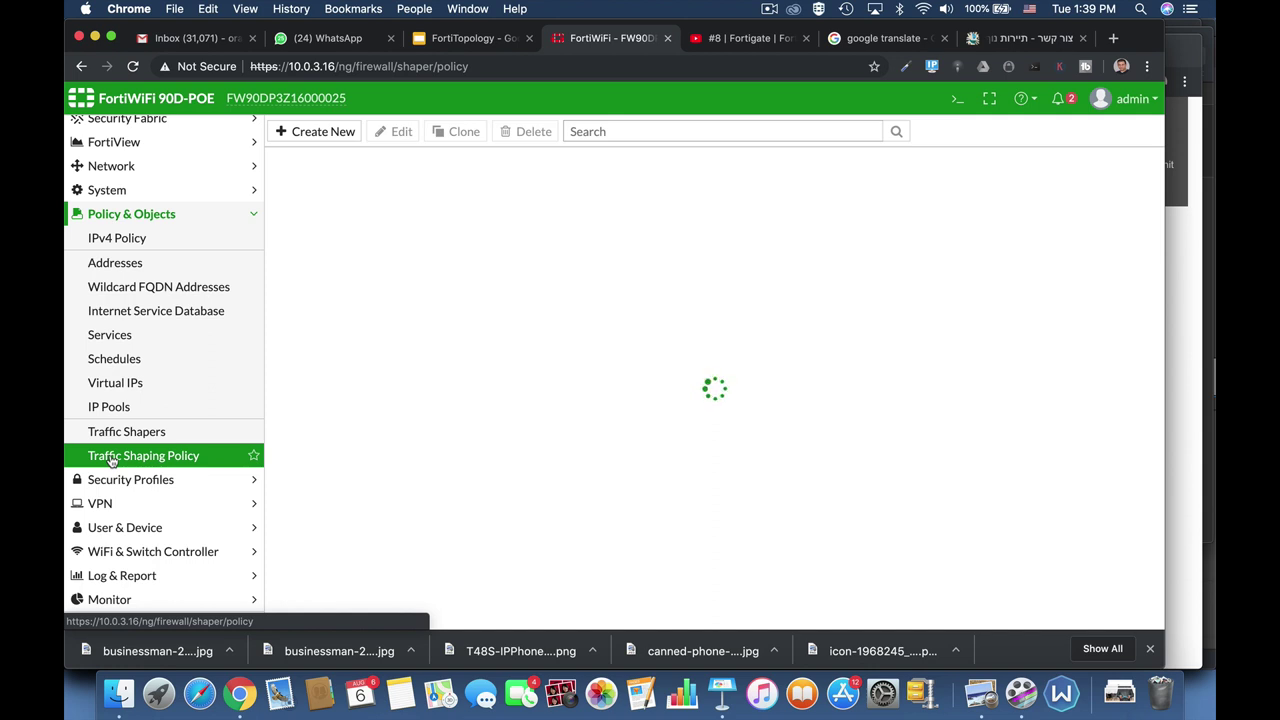
{"action": "left_click", "coordinate": [323, 132]}
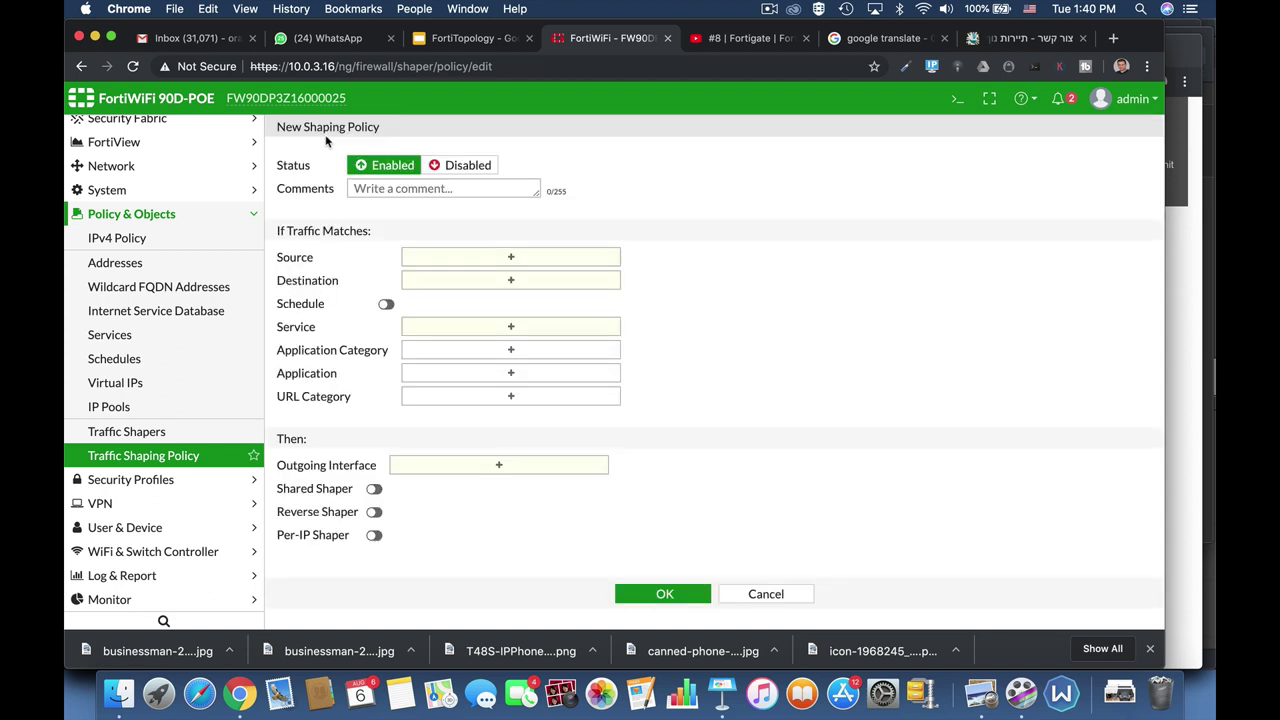
{"action": "left_click", "coordinate": [514, 257]}
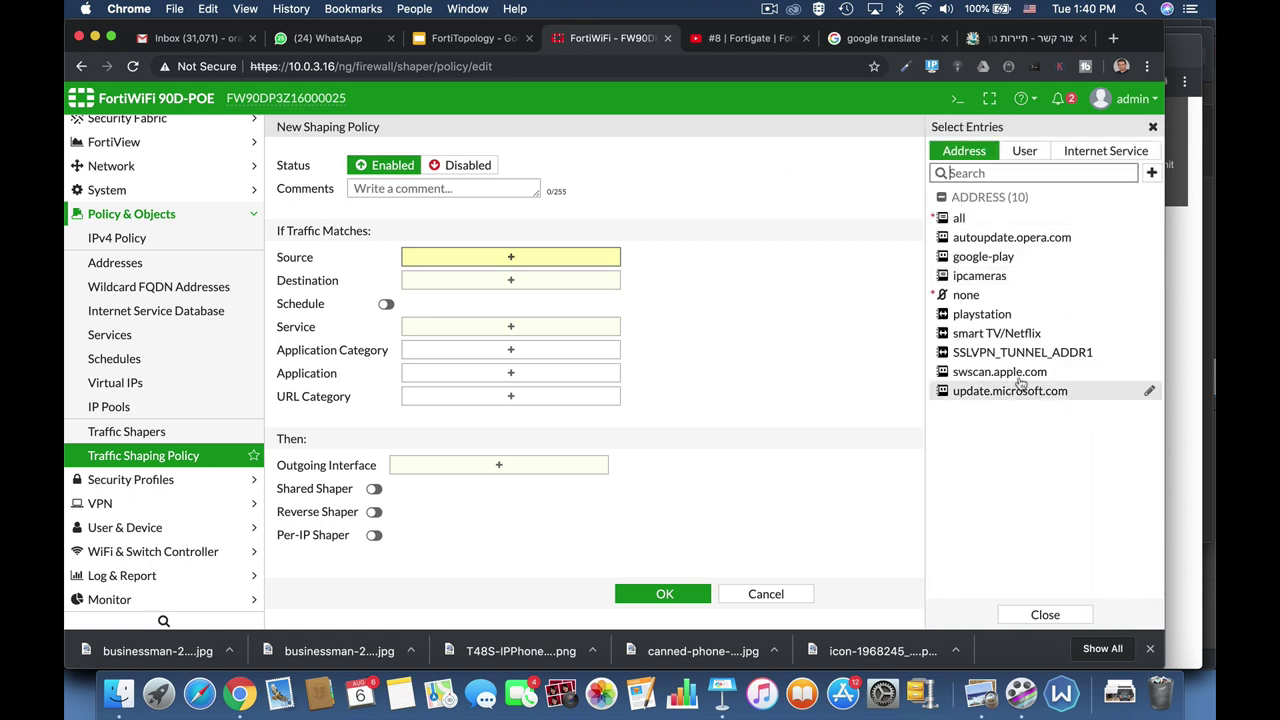
{"action": "left_click", "coordinate": [1020, 277]}
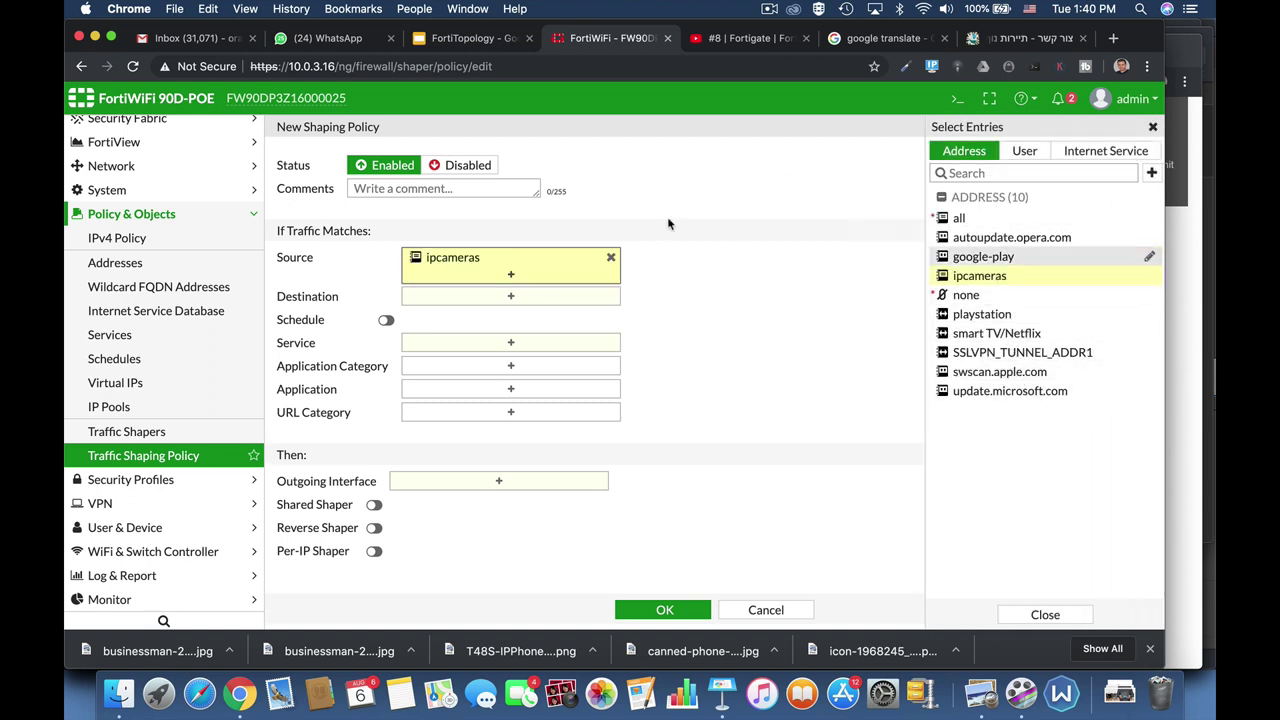
{"action": "left_click", "coordinate": [512, 296]}
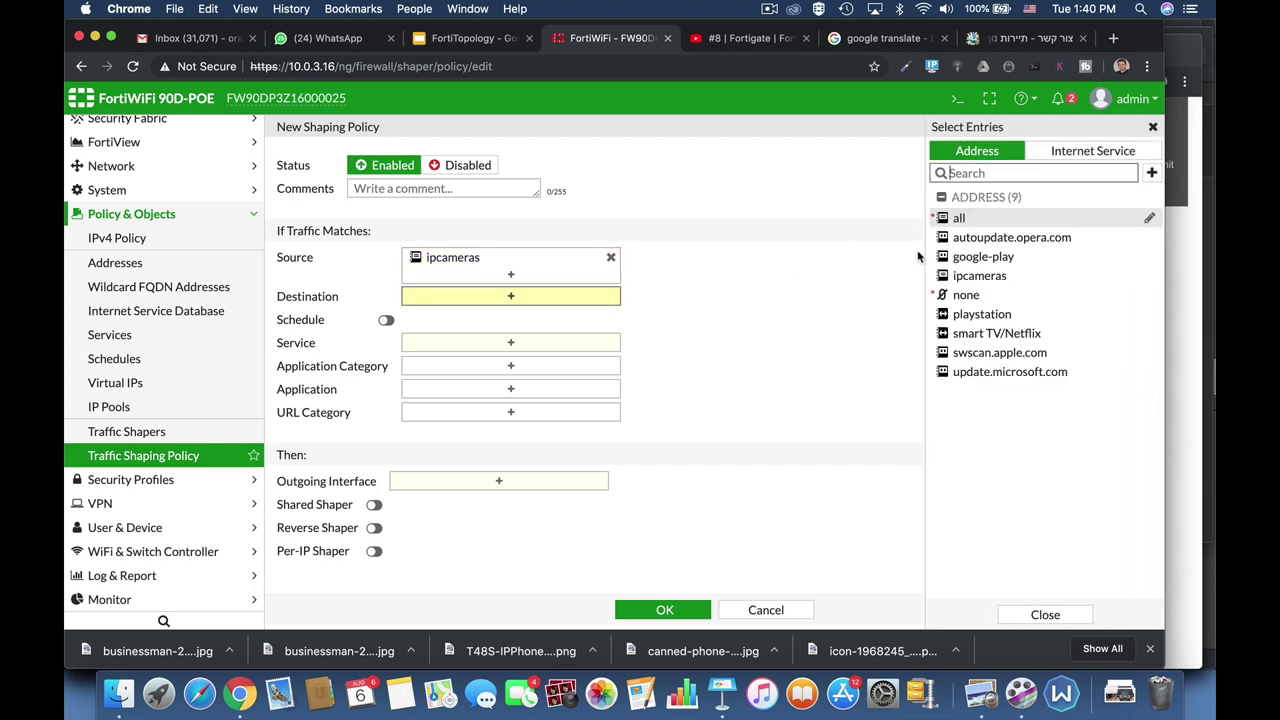
{"action": "left_click", "coordinate": [959, 219]}
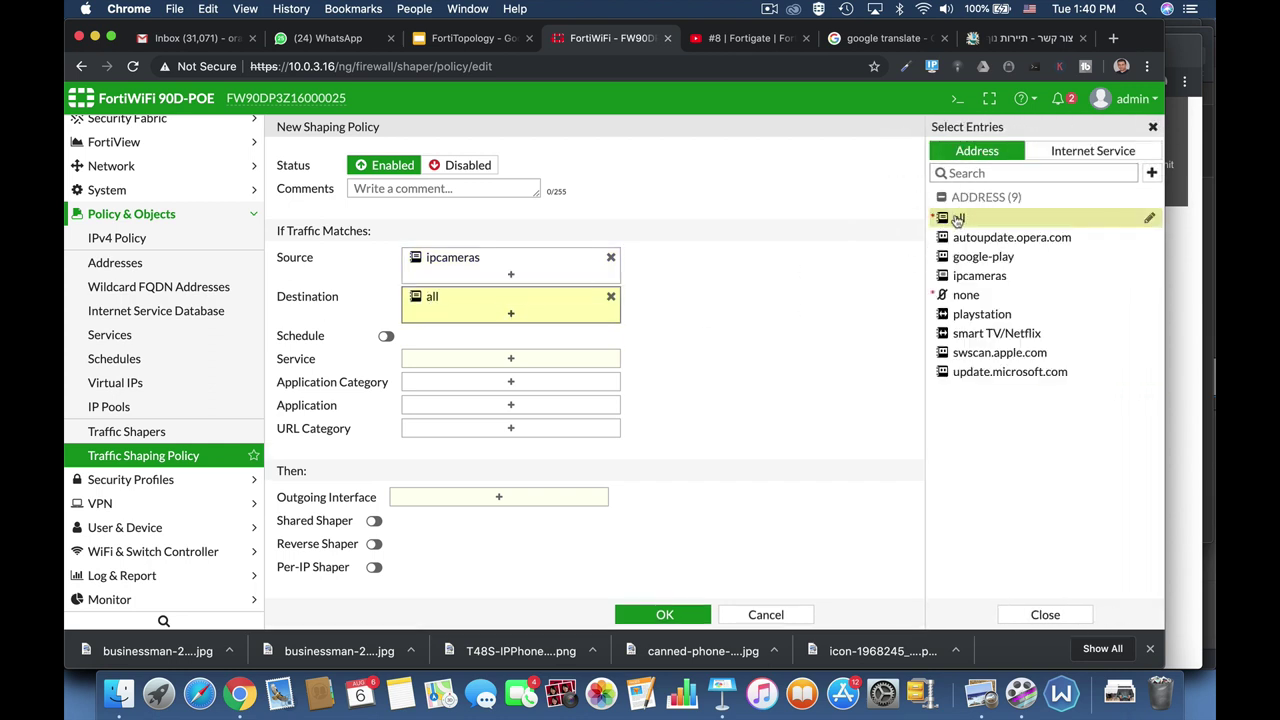
- Find the RTSP service and add it as the shaping policy's matching service
{"action": "left_click", "coordinate": [512, 360]}
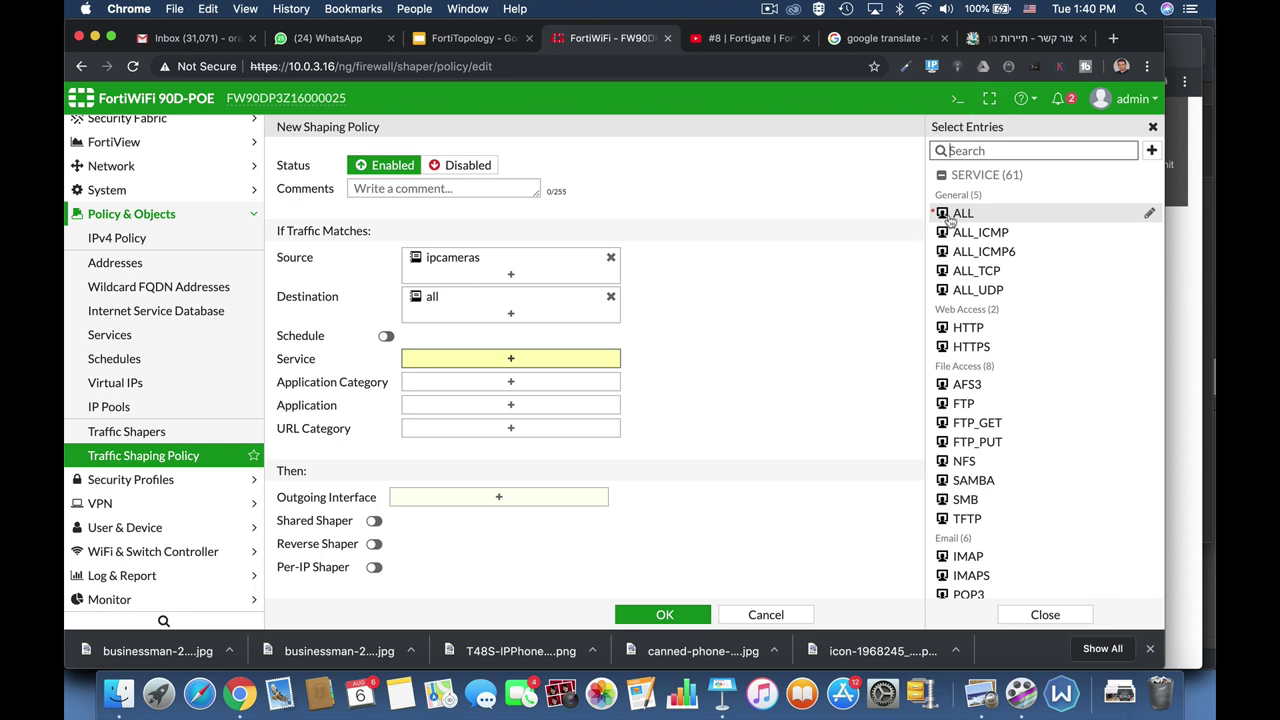
{"action": "left_click", "coordinate": [969, 150]}
{"action": "type", "text": "rtsp"}
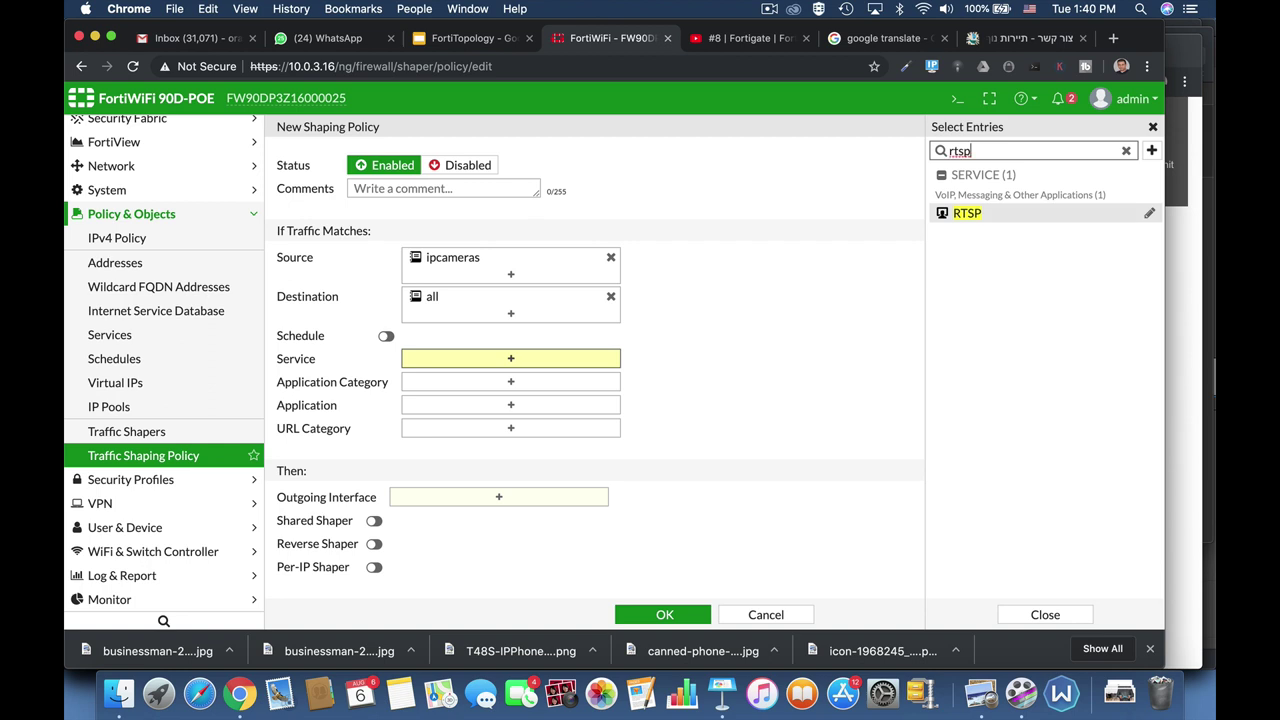
{"action": "mouse_move", "coordinate": [979, 217]}
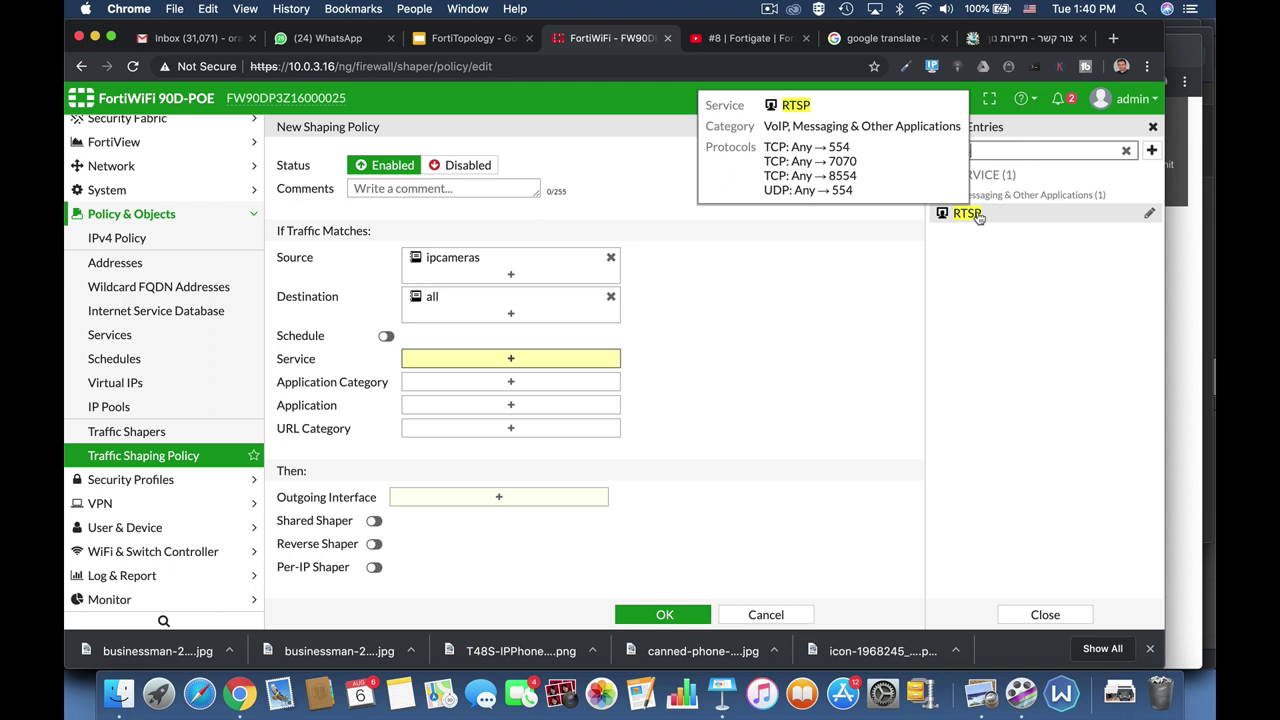
{"action": "left_click", "coordinate": [979, 217]}
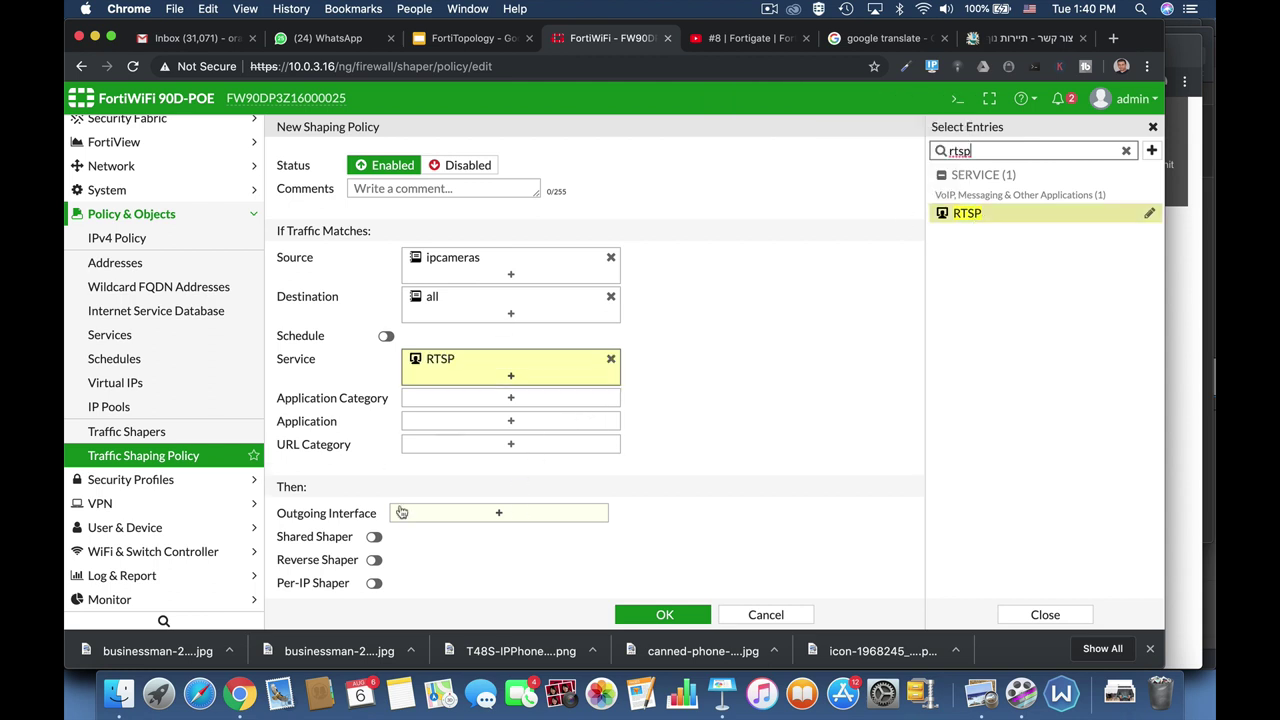
- Set the shaping policy's outgoing interface to WAN (wan1), enable the shared shaper ipcam, and save the policy
{"action": "left_click", "coordinate": [445, 516]}
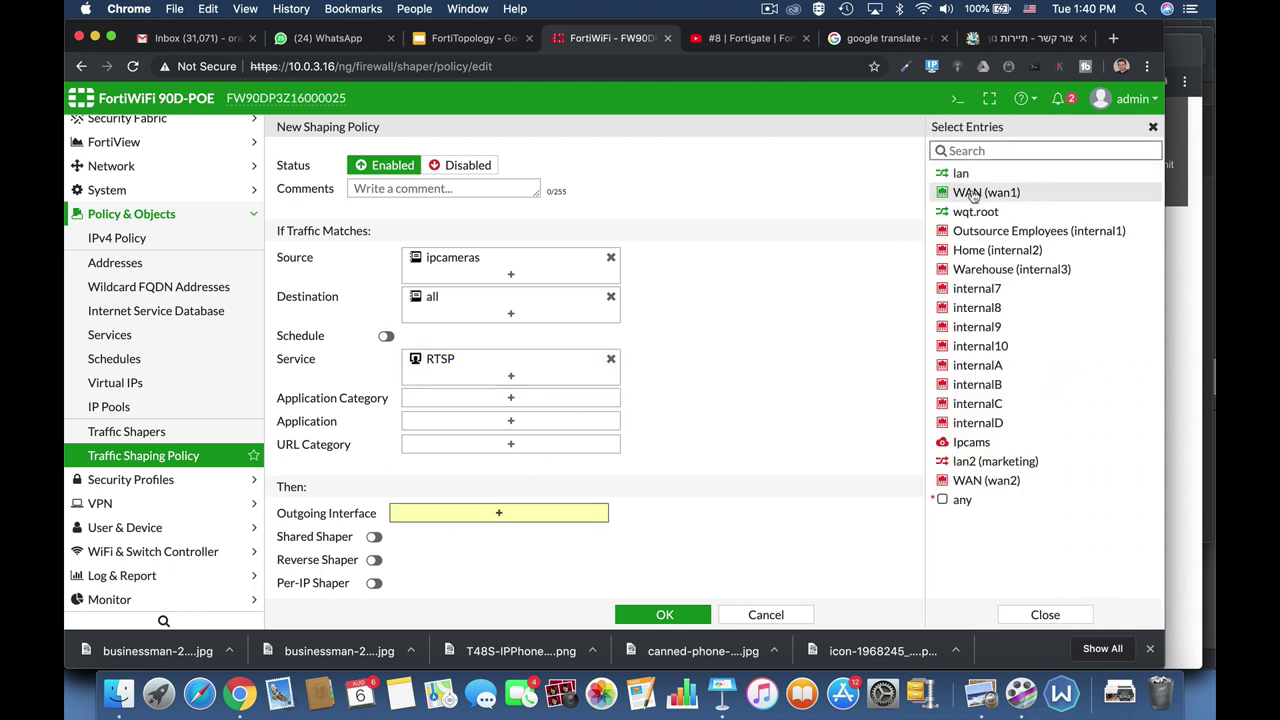
{"action": "left_click", "coordinate": [970, 193]}
{"action": "scroll", "coordinate": [771, 436], "scroll_direction": "down", "scroll_amount": 1}
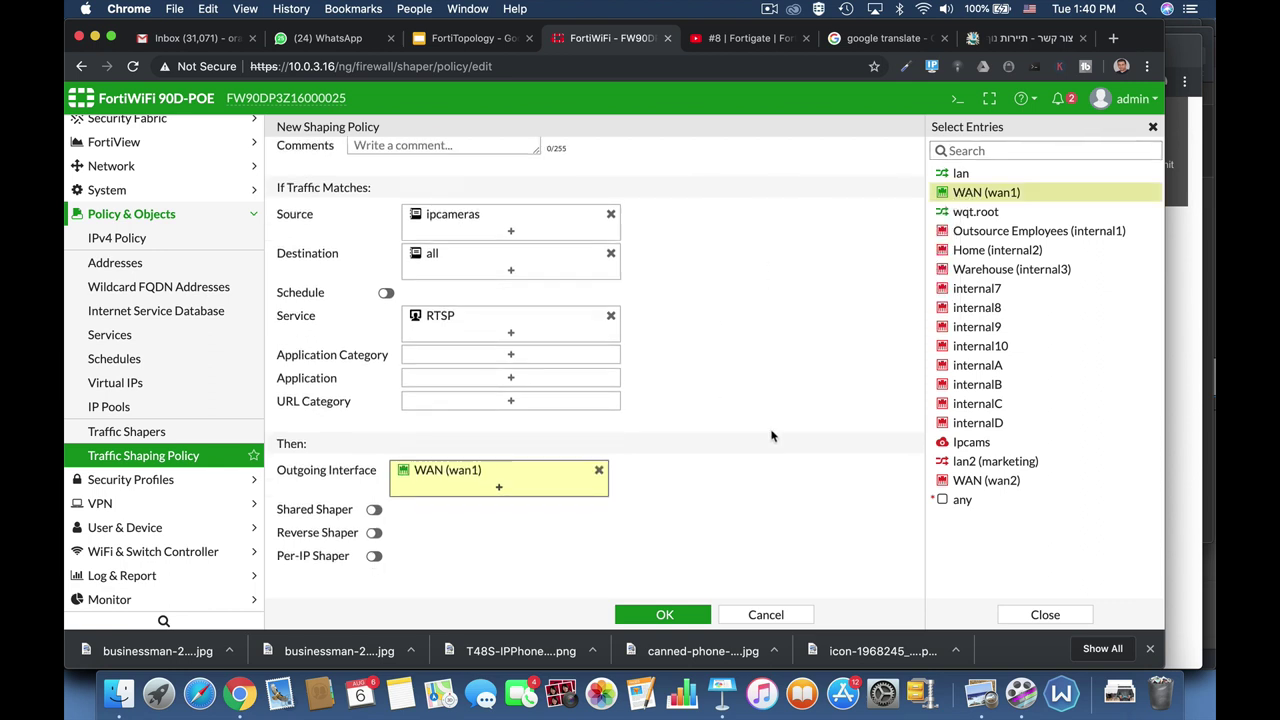
{"action": "left_click", "coordinate": [374, 510]}
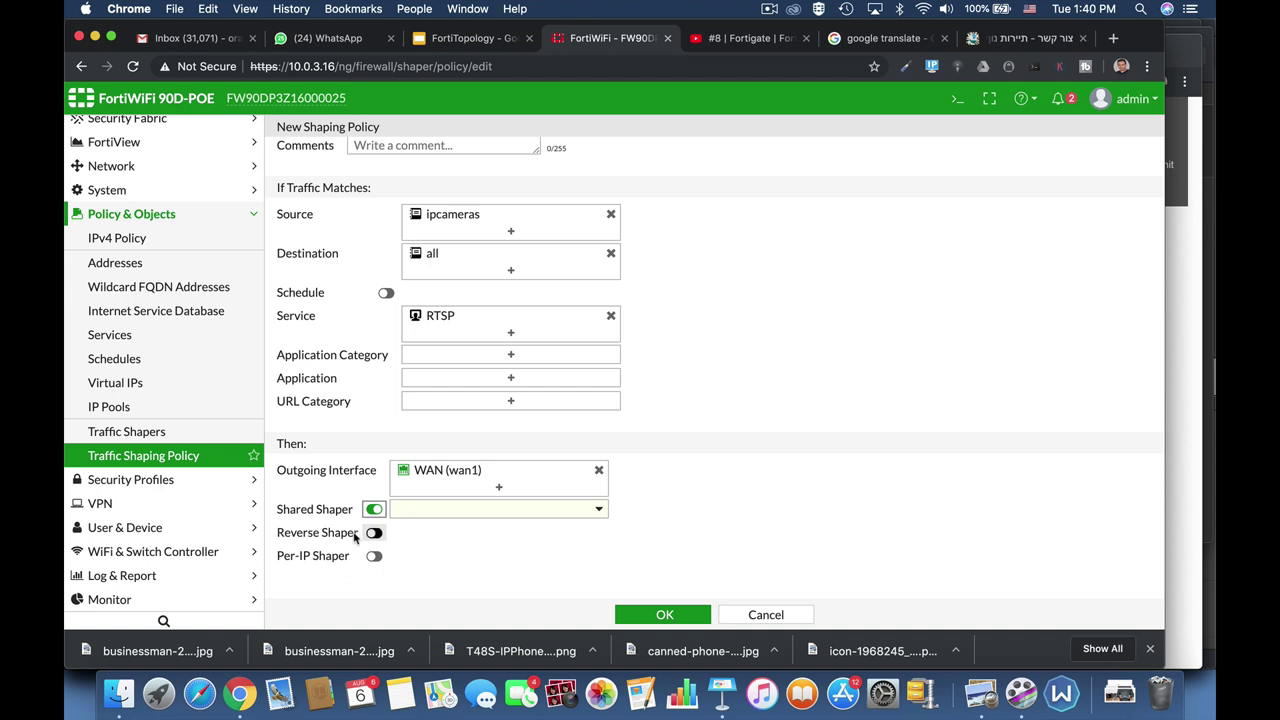
{"action": "left_click", "coordinate": [463, 511]}
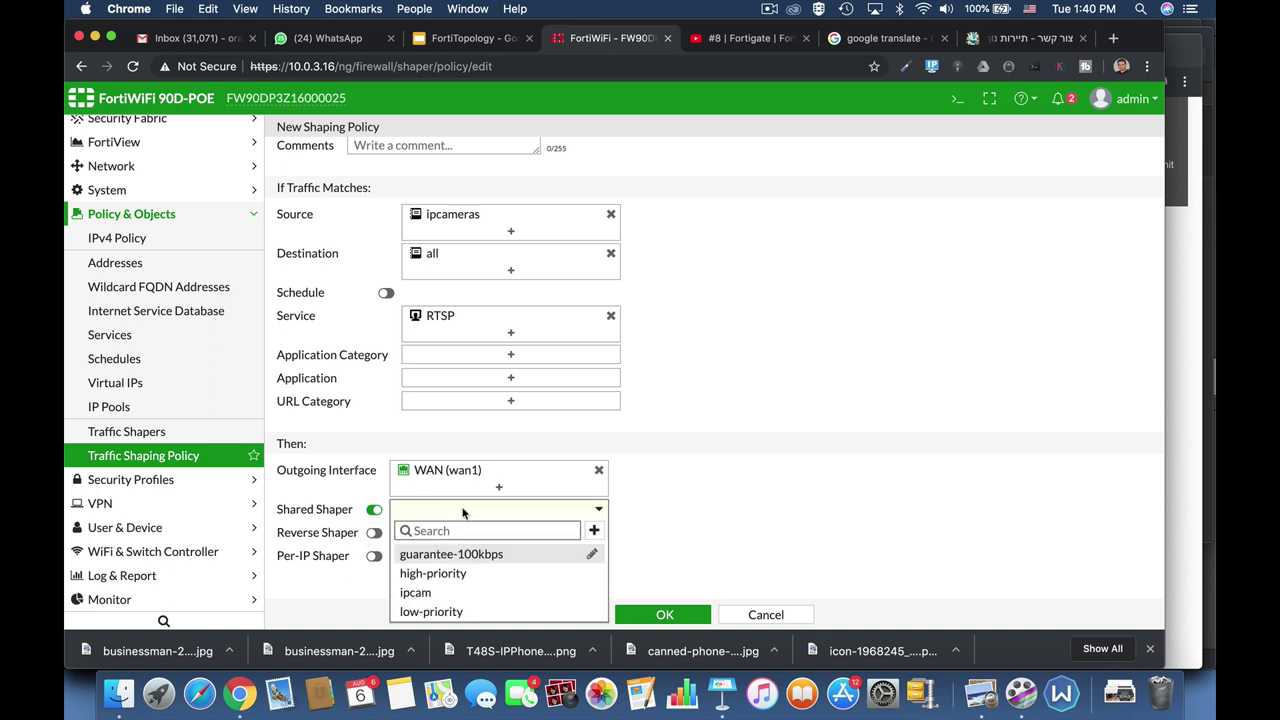
{"action": "left_click", "coordinate": [451, 593]}
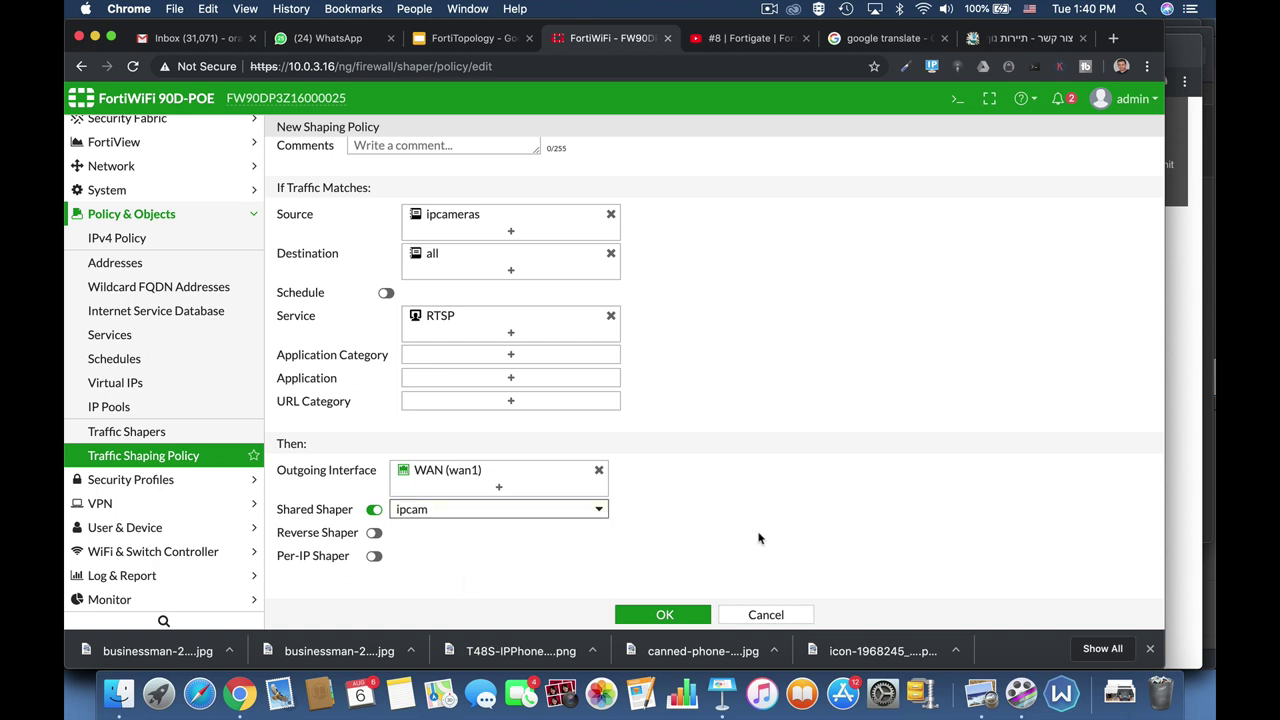
{"action": "left_click", "coordinate": [665, 616]}
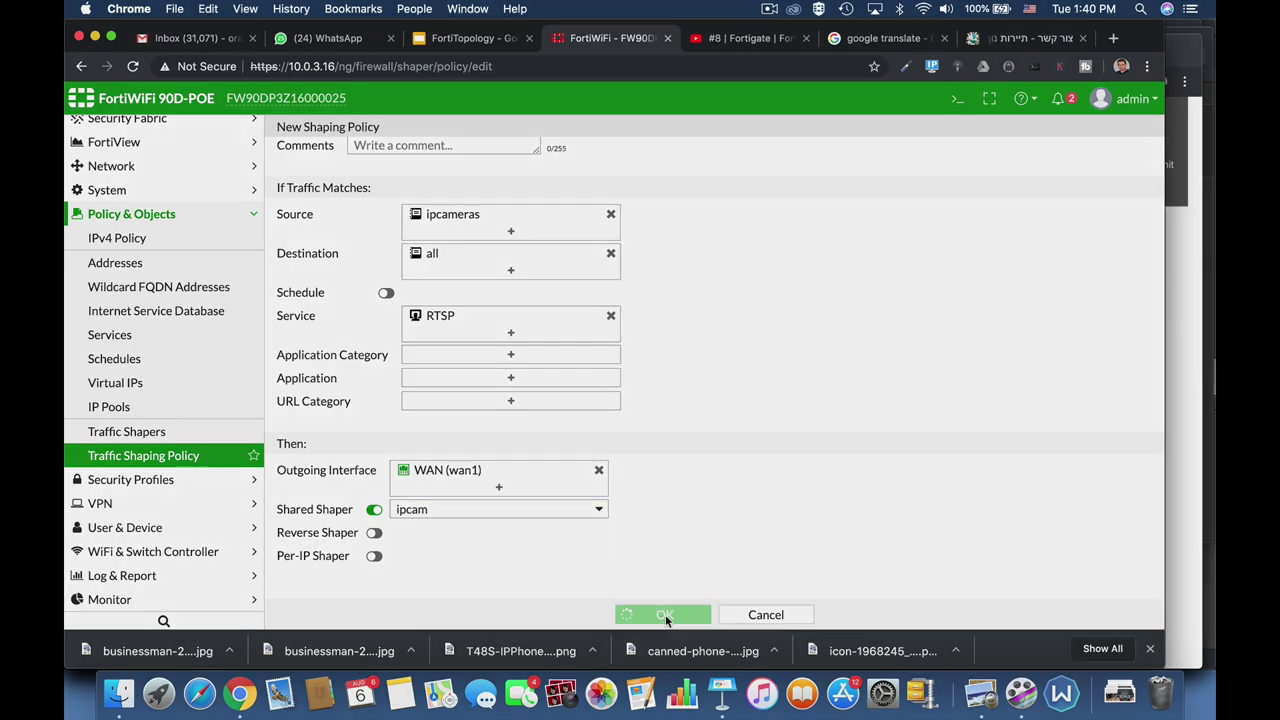